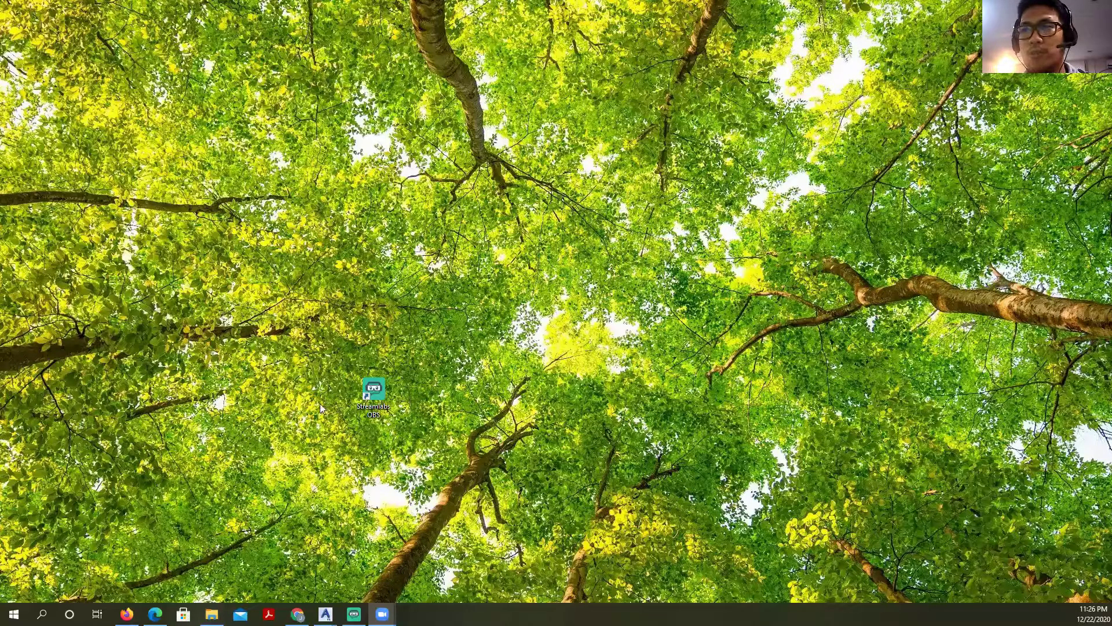
- Launch Streamlabs OBS from the desktop and make its restored window narrower
click(377, 395)
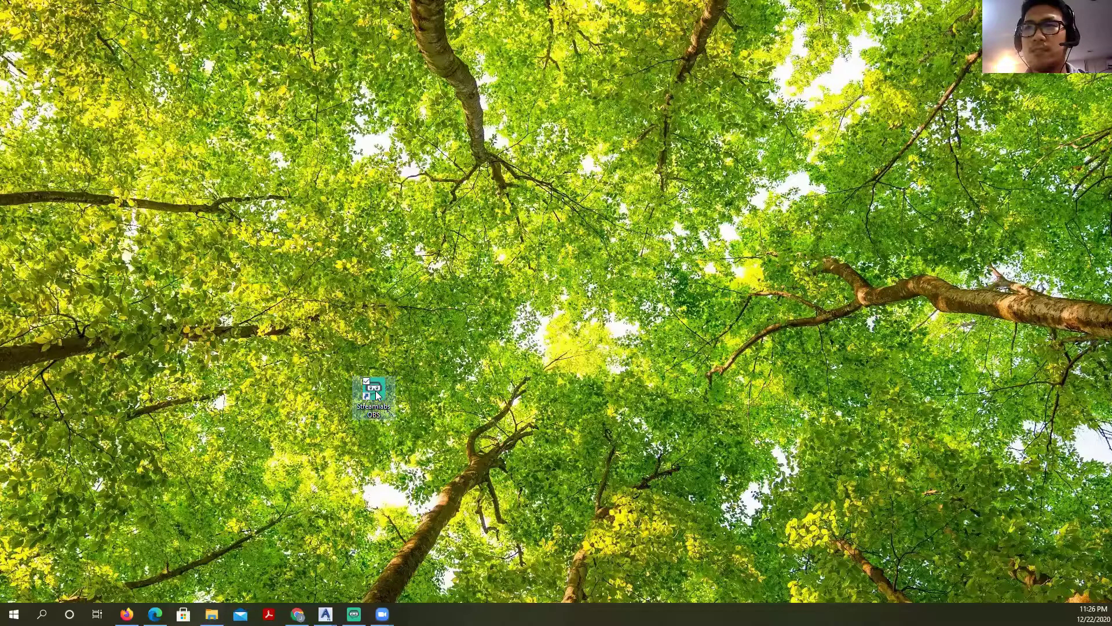
double_click(377, 395)
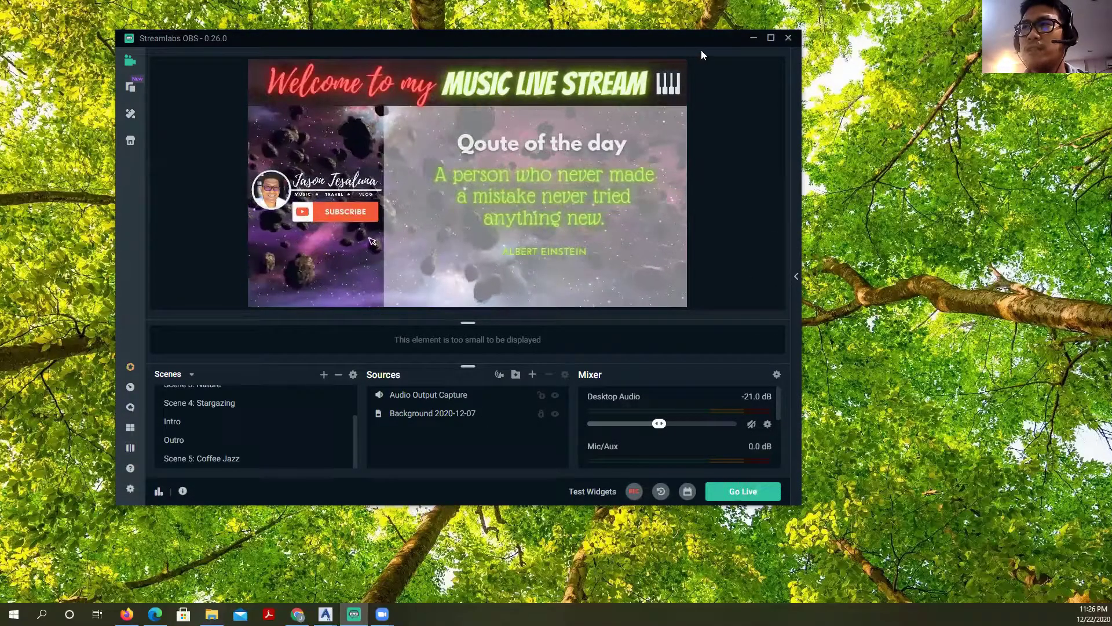
click(770, 38)
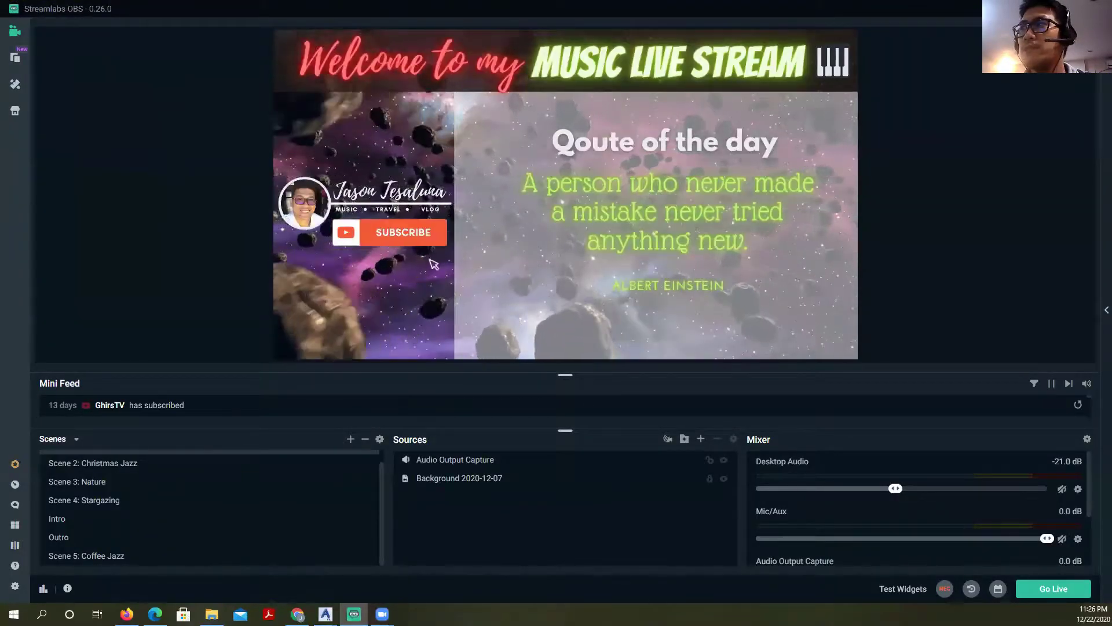
click(1082, 8)
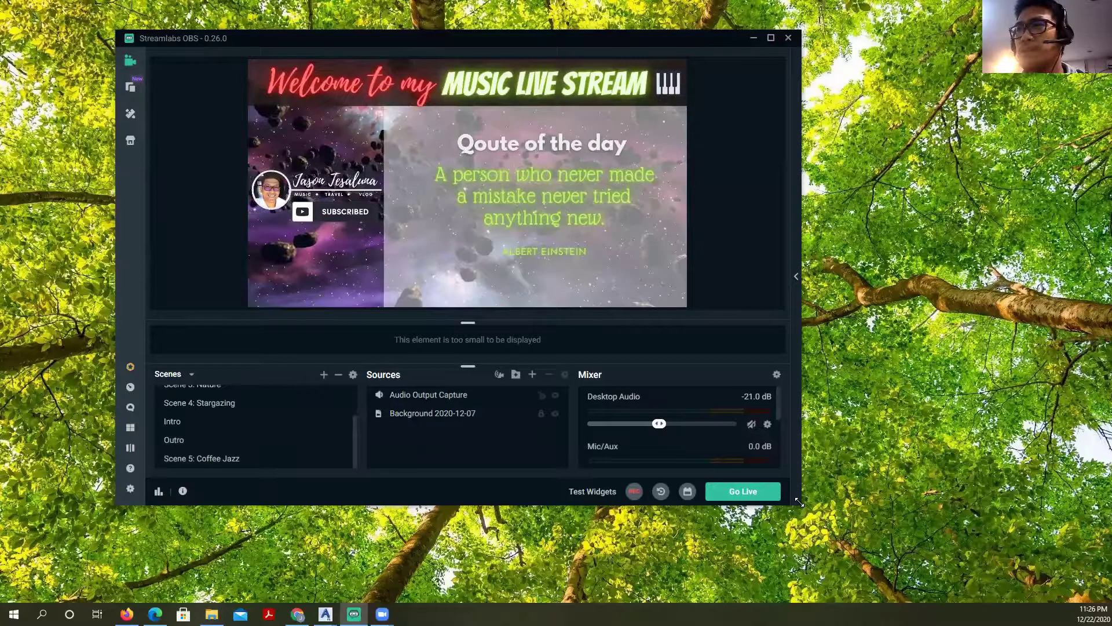
drag(800, 502, 704, 501)
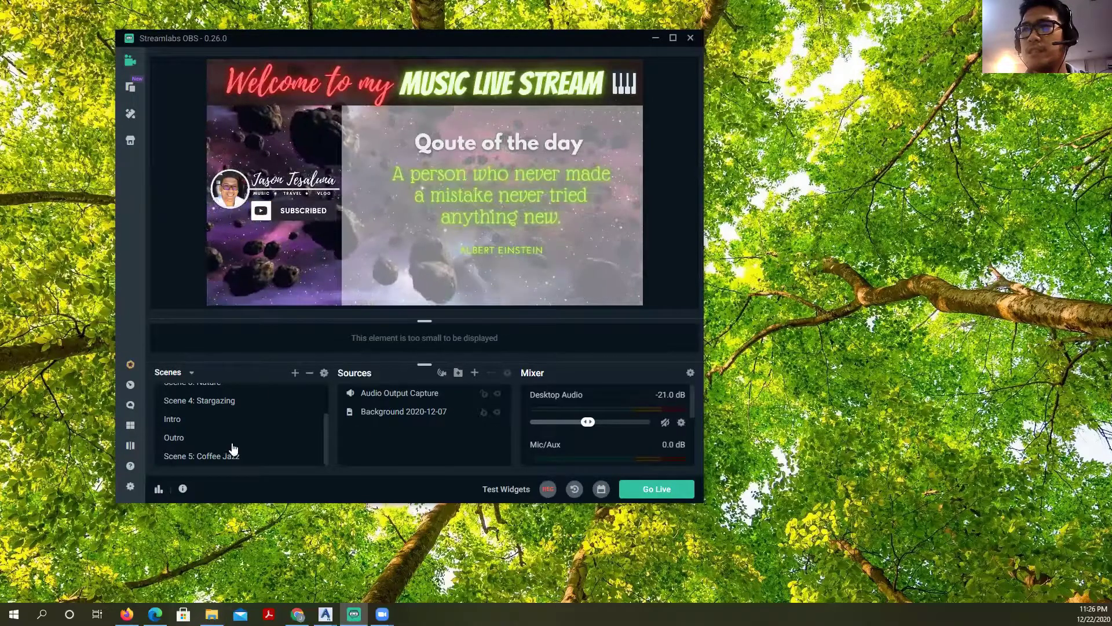
- Hide the Audio Output Capture and Background 2020-12-07 sources in Scene 1: Reggae Music, and maximize the window
click(222, 457)
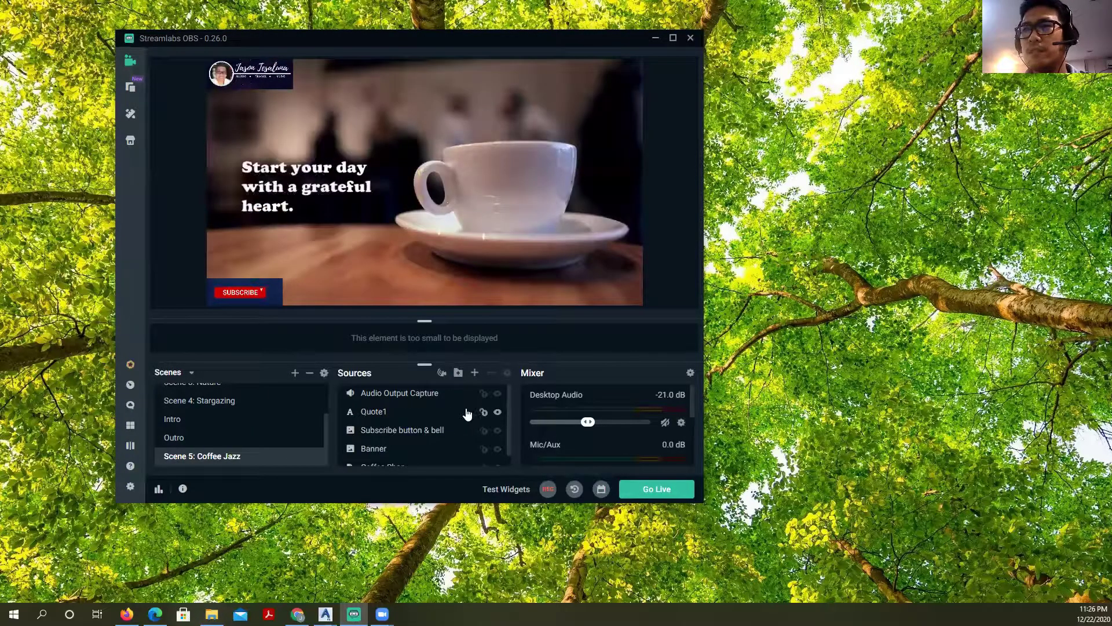
scroll(475, 417, down, 1)
scroll(191, 434, up, 2)
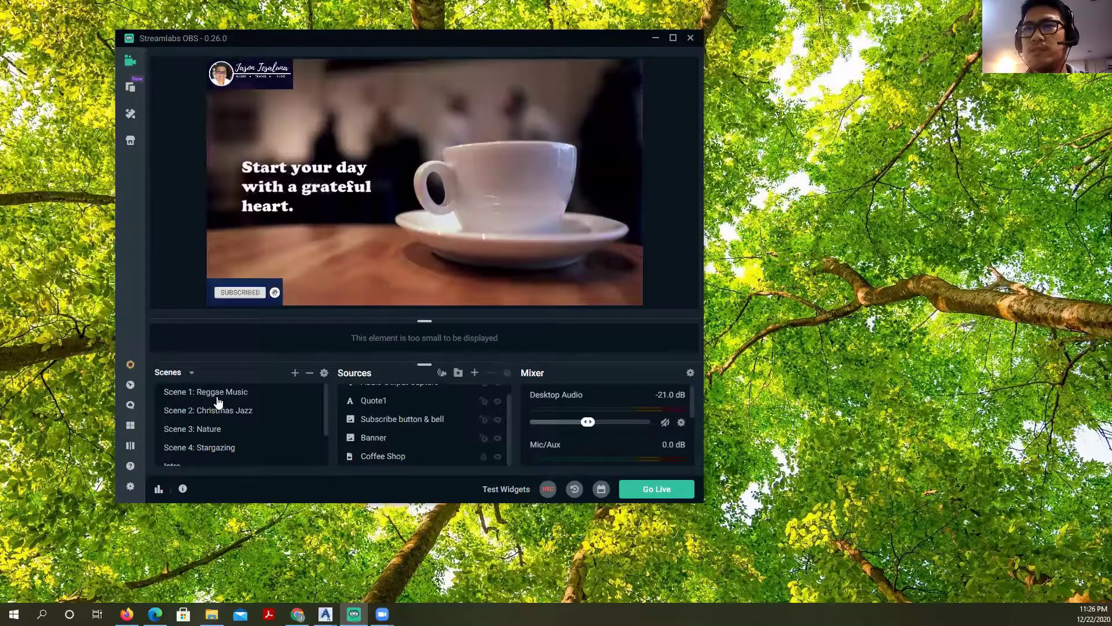
click(214, 394)
click(497, 395)
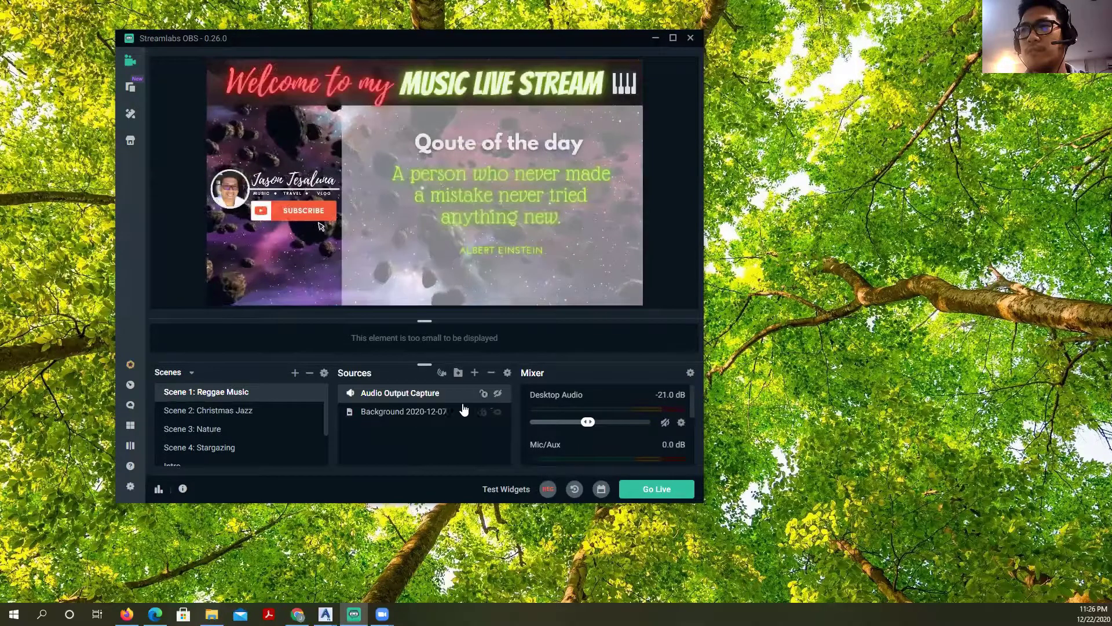
click(497, 412)
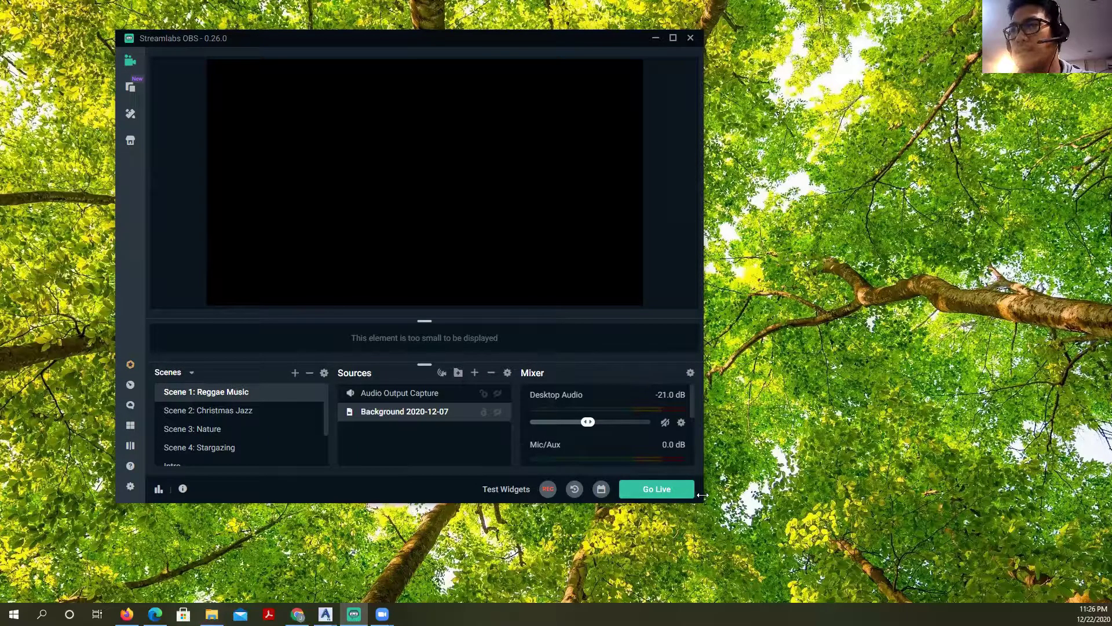
drag(702, 495, 966, 499)
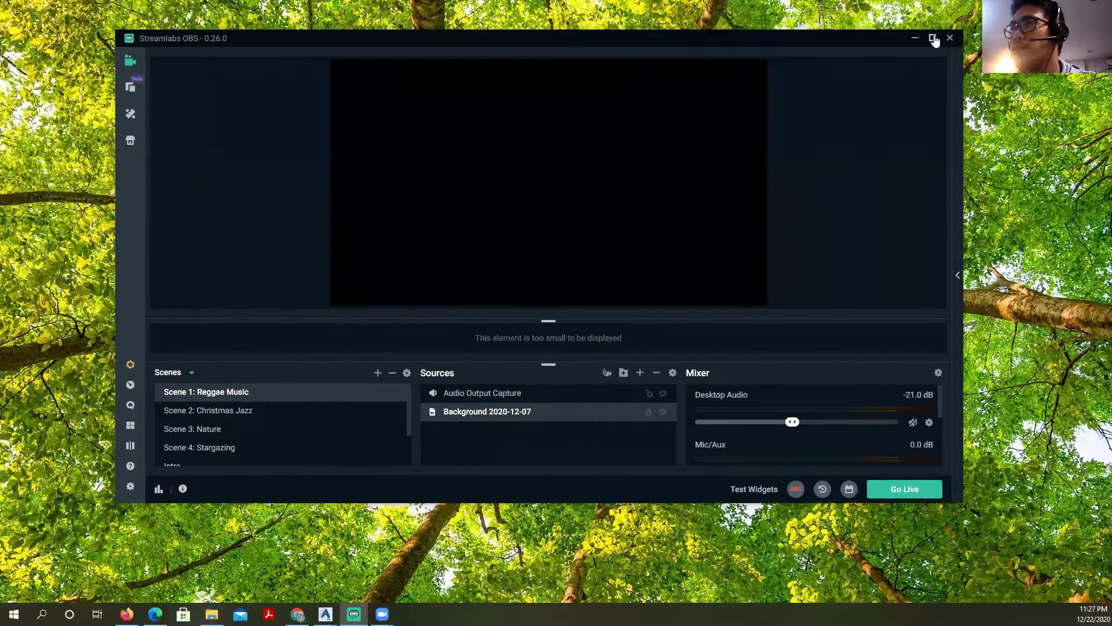
click(935, 38)
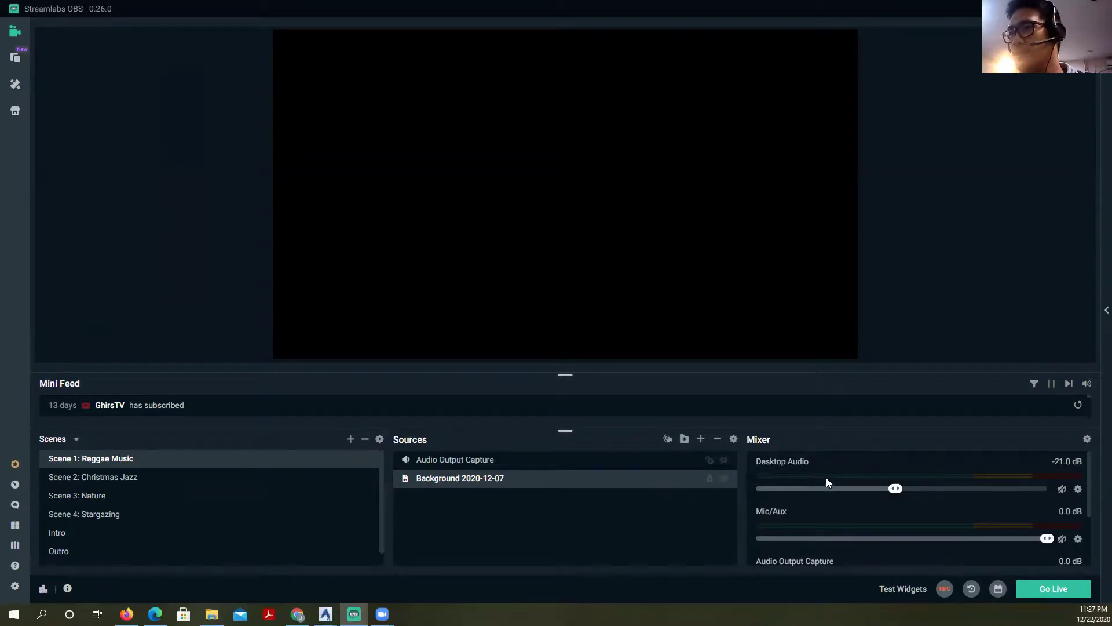
- Examine the mixer's audio channels, from the desktop and microphone inputs to the scene's own sources
scroll(817, 489, down, 2)
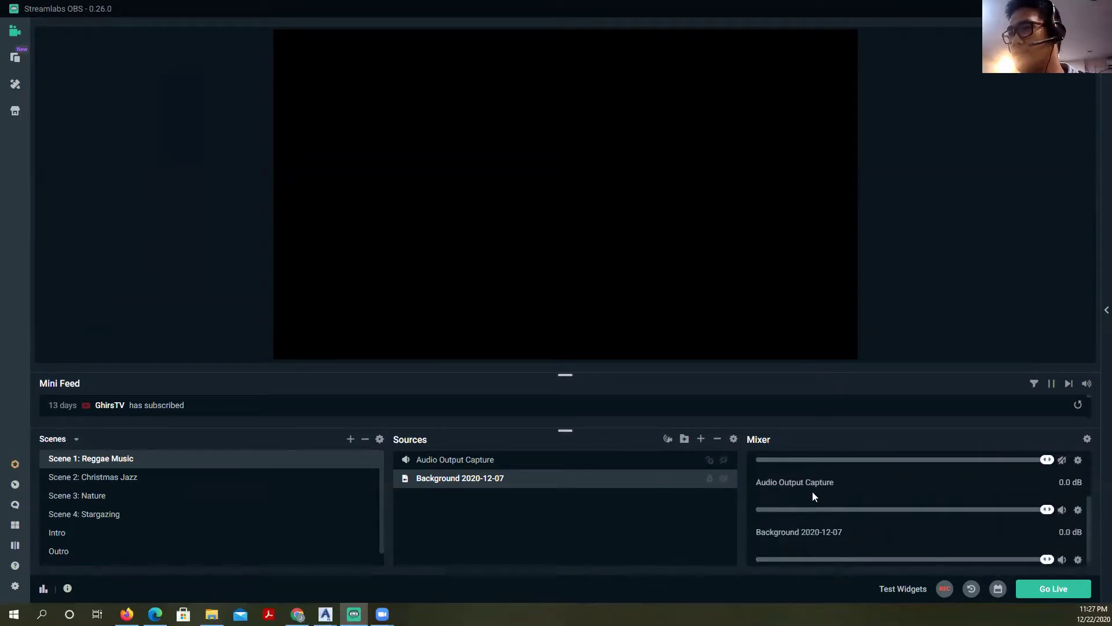
scroll(812, 484, up, 2)
scroll(815, 471, down, 3)
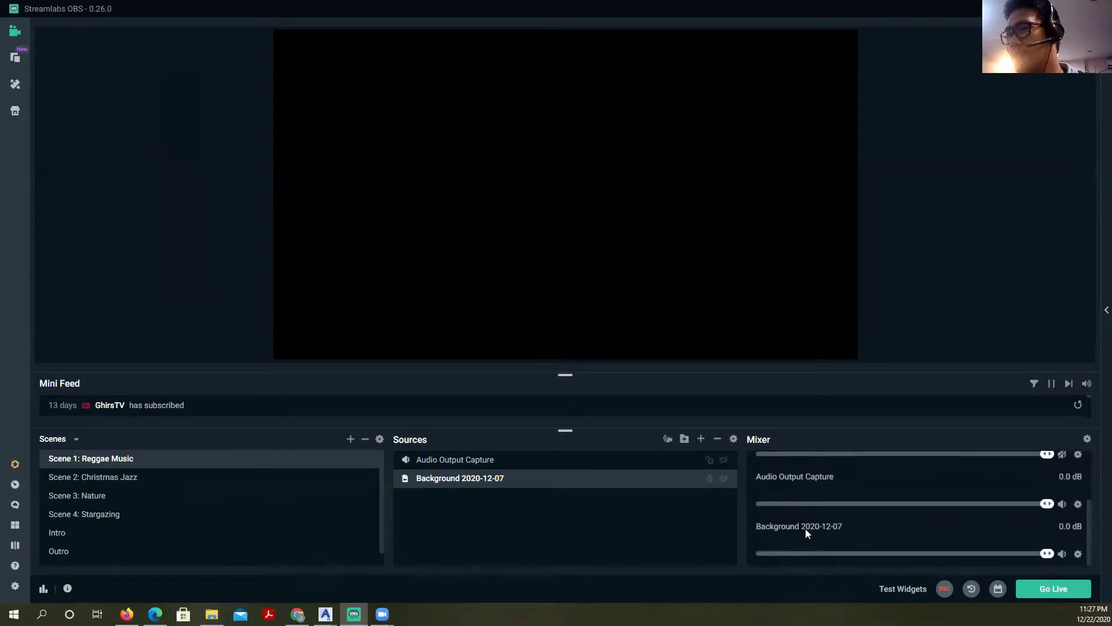
scroll(808, 541, up, 3)
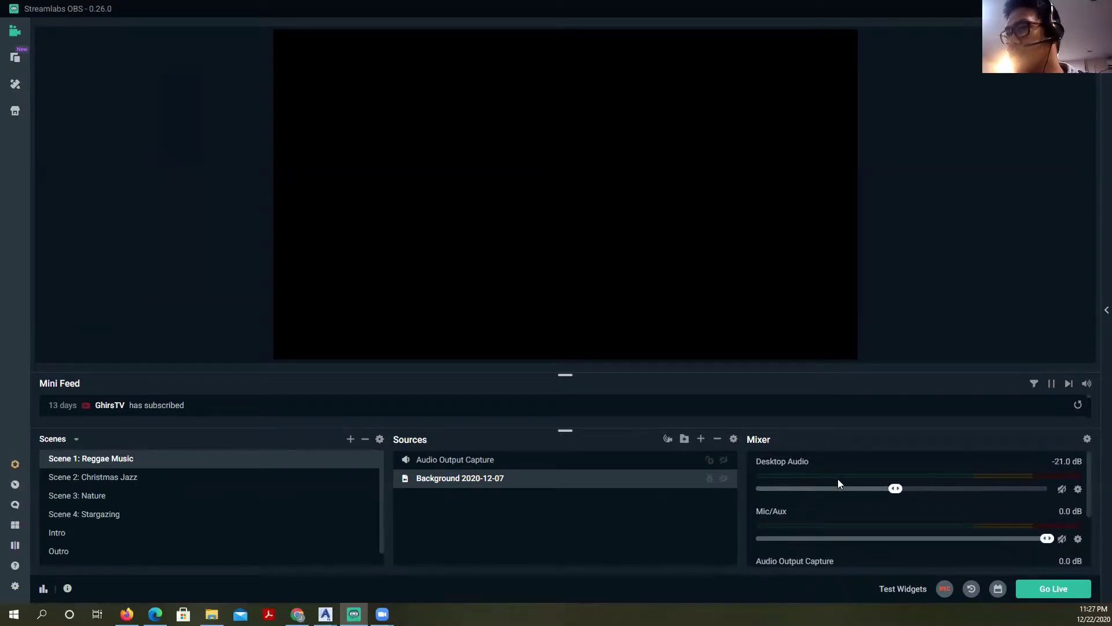
scroll(817, 507, down, 3)
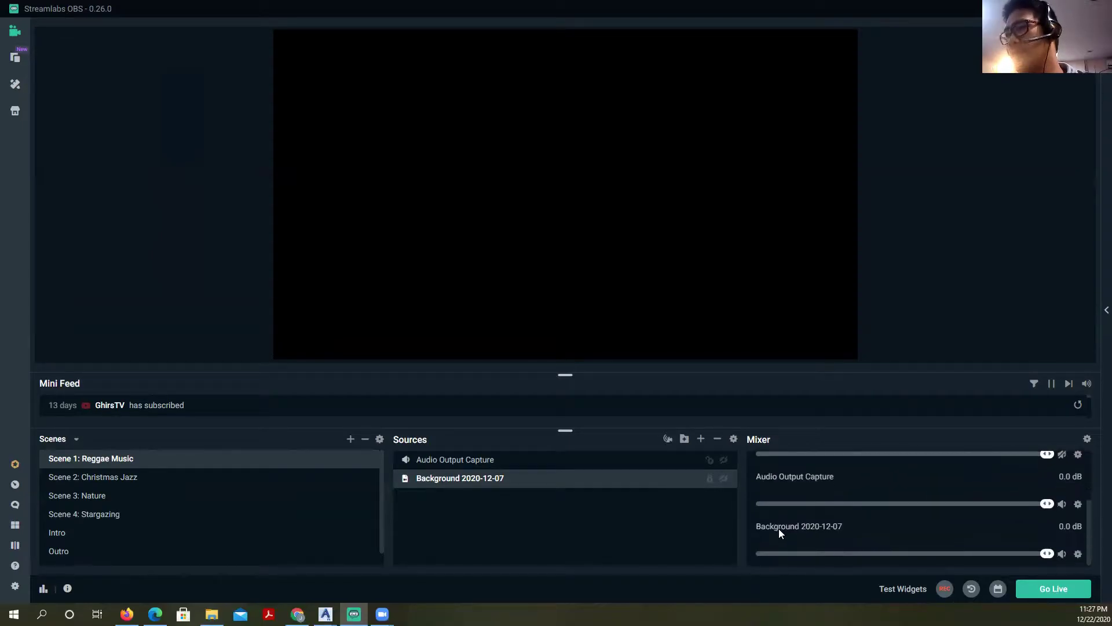
scroll(834, 524, up, 3)
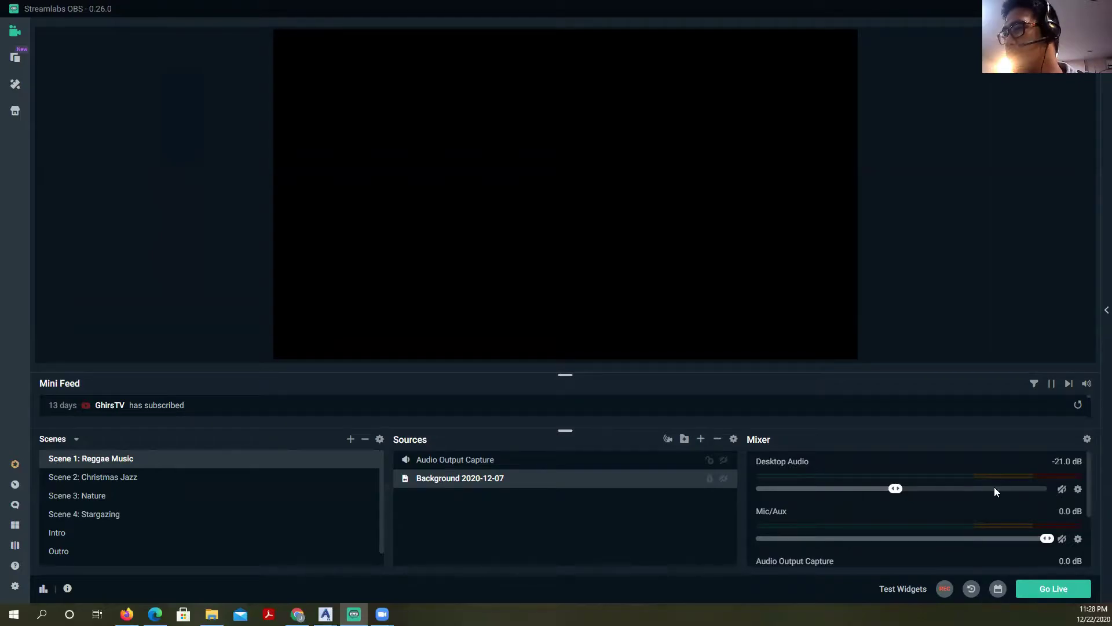
scroll(1054, 507, down, 3)
scroll(1056, 506, up, 2)
scroll(1037, 513, down, 2)
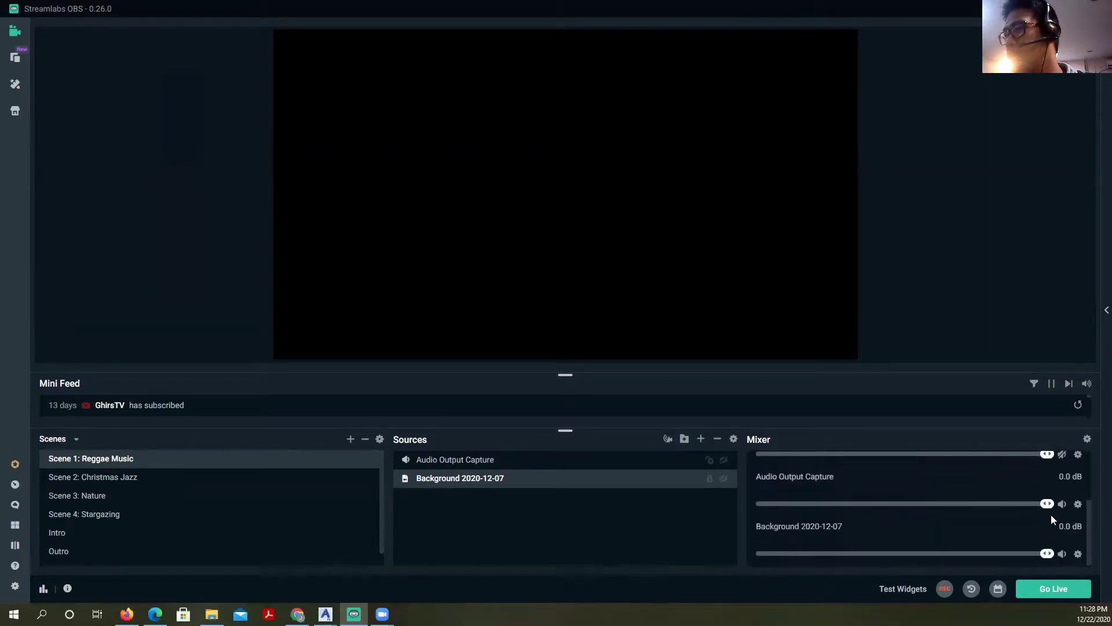
scroll(1019, 505, up, 2)
scroll(1017, 509, down, 2)
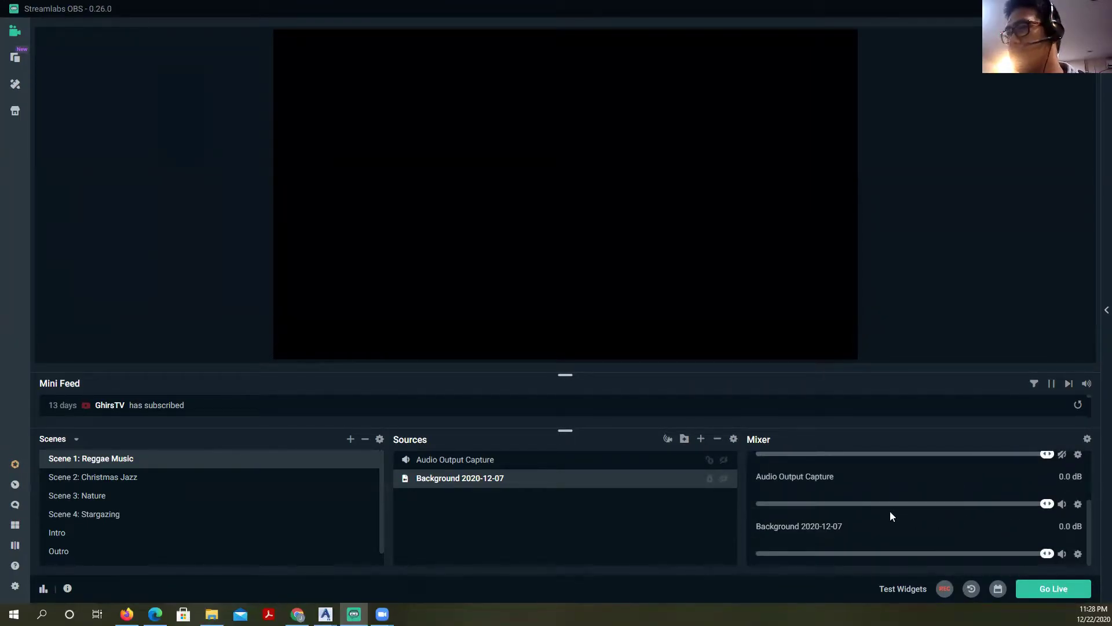
scroll(836, 507, up, 2)
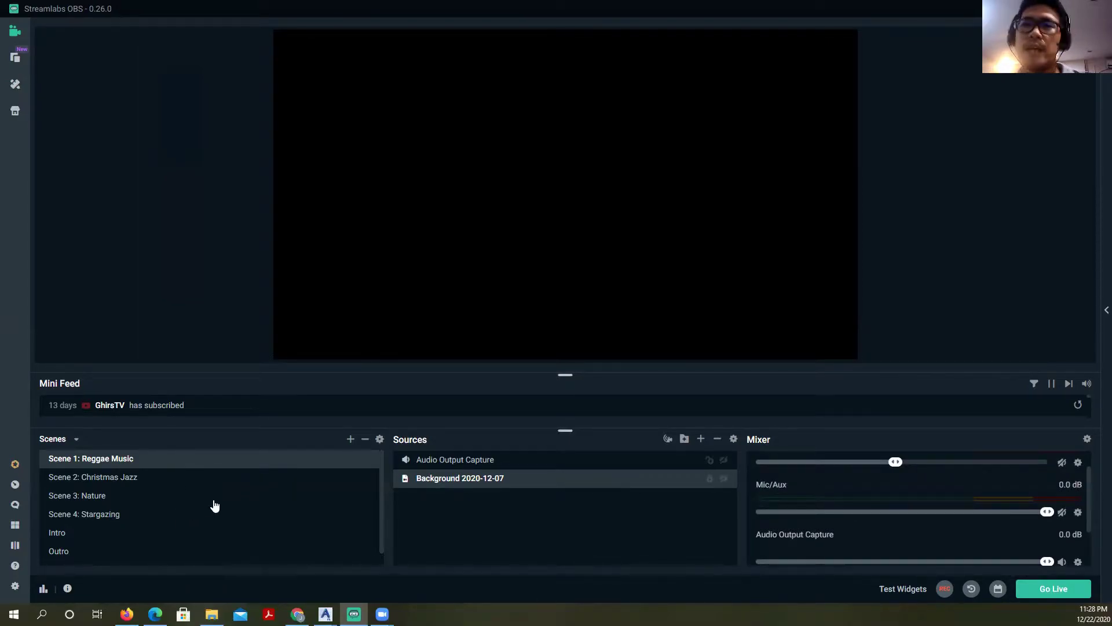
- Add a new scene named "Sample Intro" to the scene list
scroll(70, 536, down, 1)
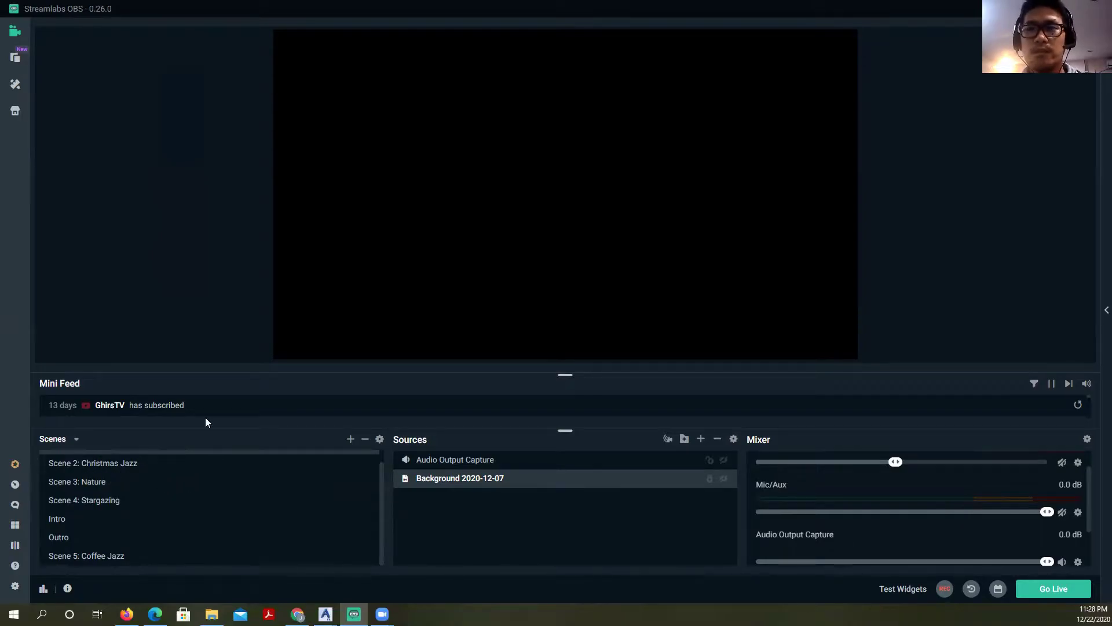
click(351, 440)
drag(514, 281, 409, 281)
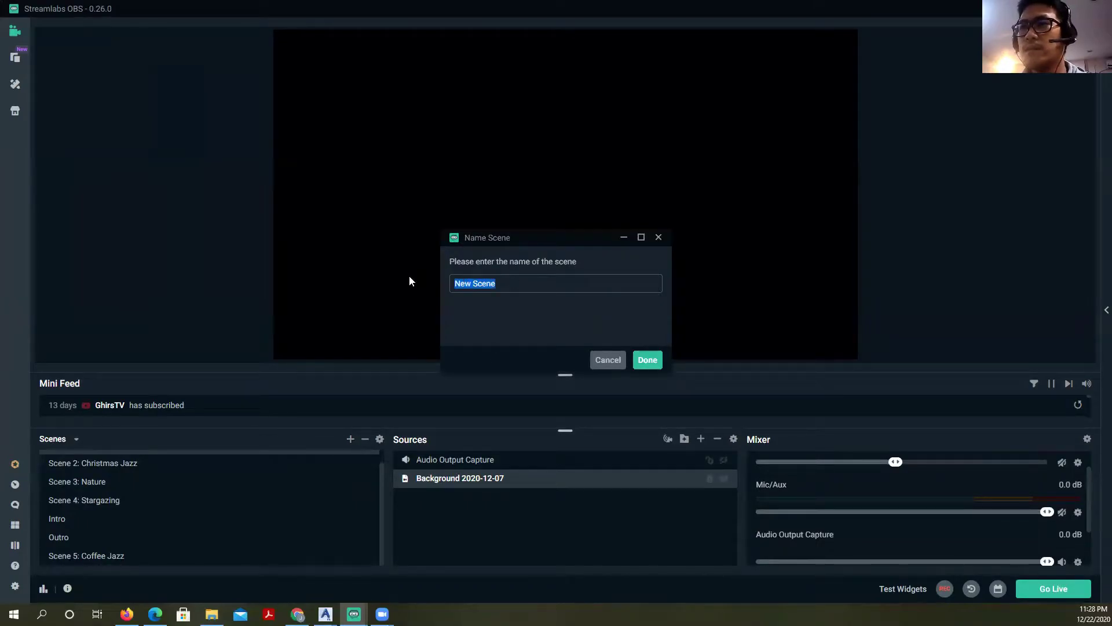
text(Sam)
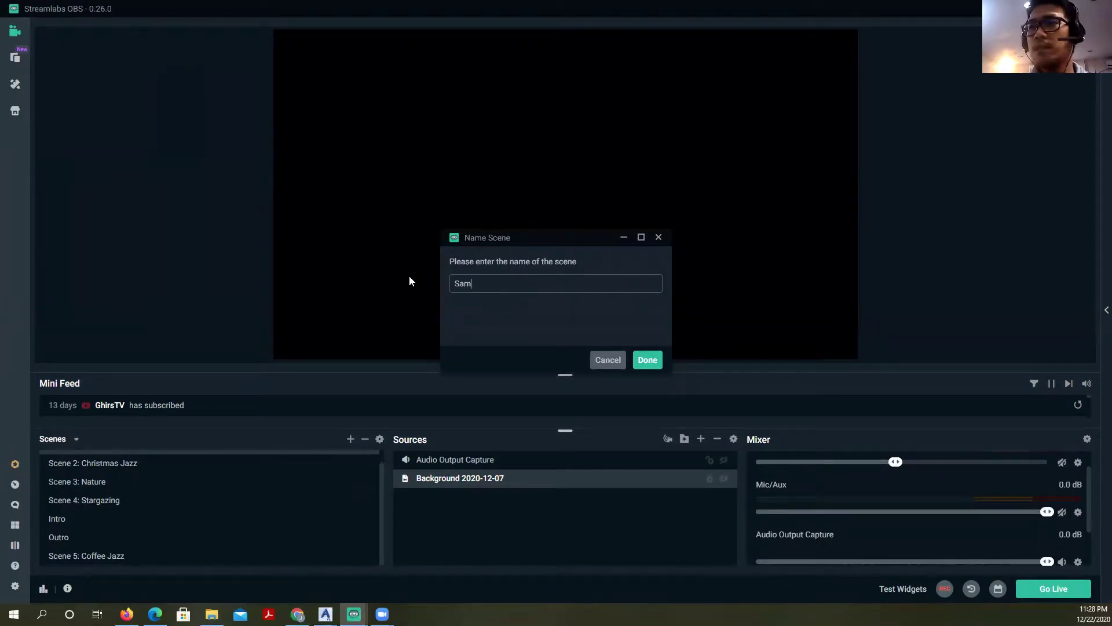
text(ple Intro)
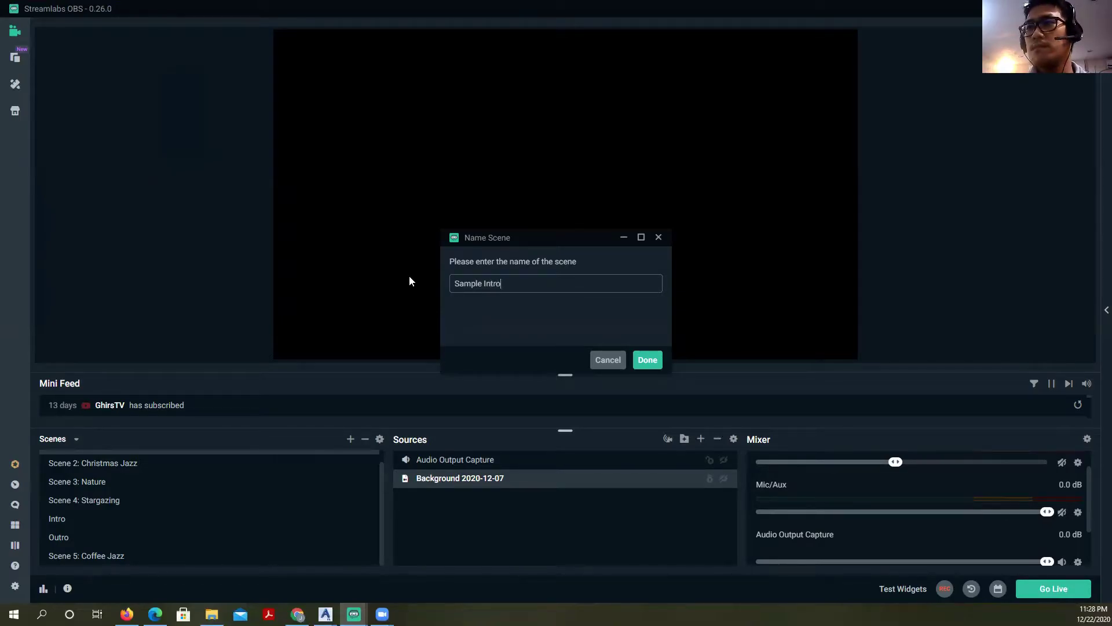
key(Return)
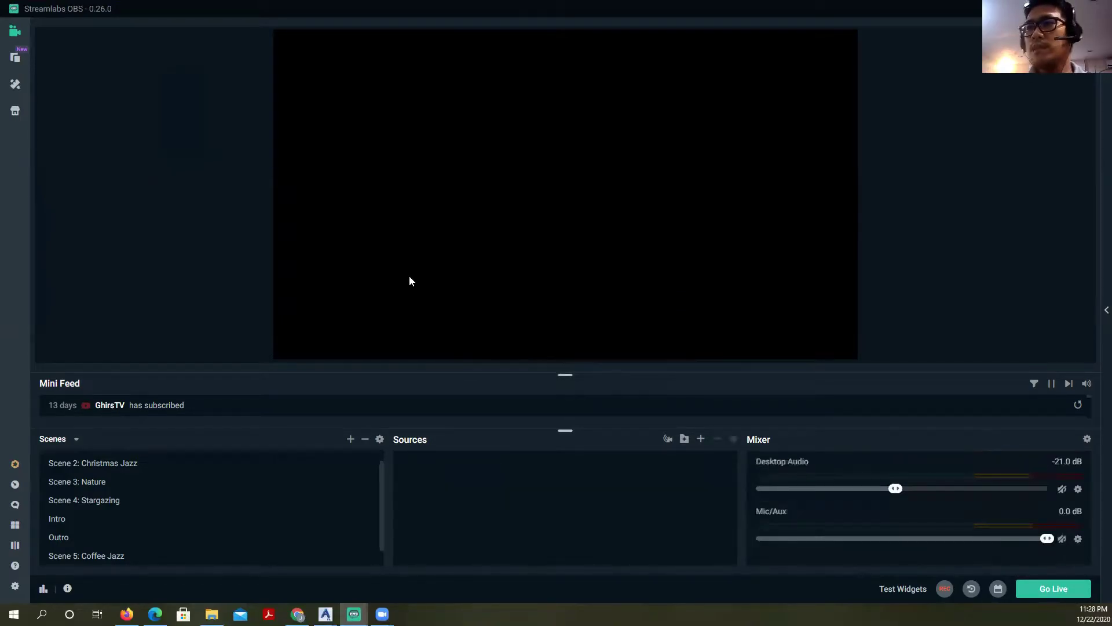
scroll(159, 525, down, 1)
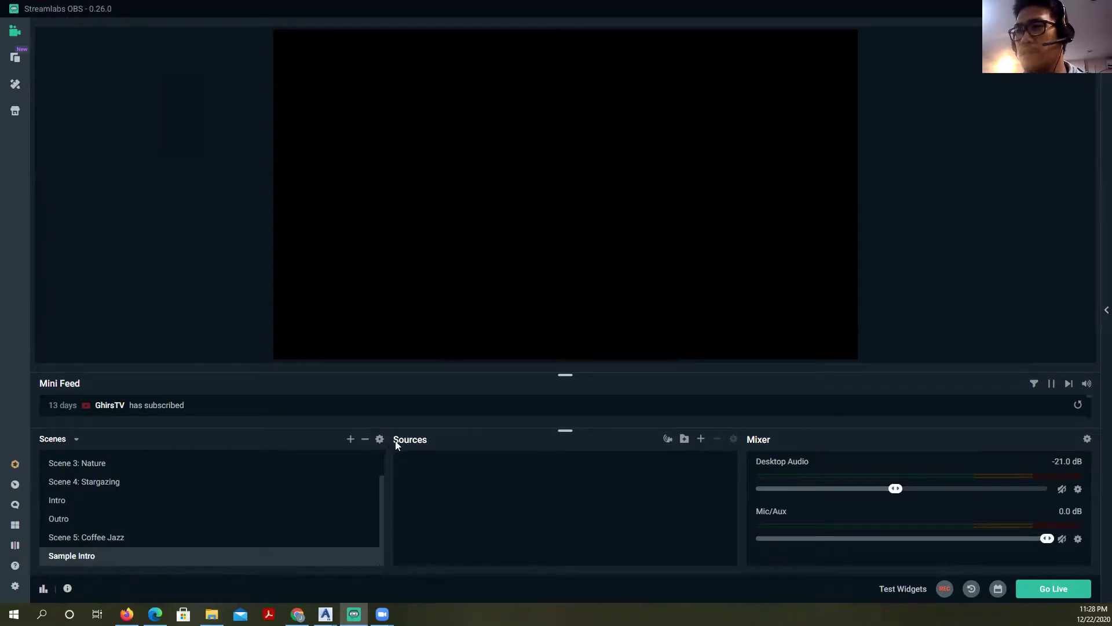
- Add a new Media Source named "Sample Intro" to the Sample Intro scene instead of reusing an existing source
click(701, 439)
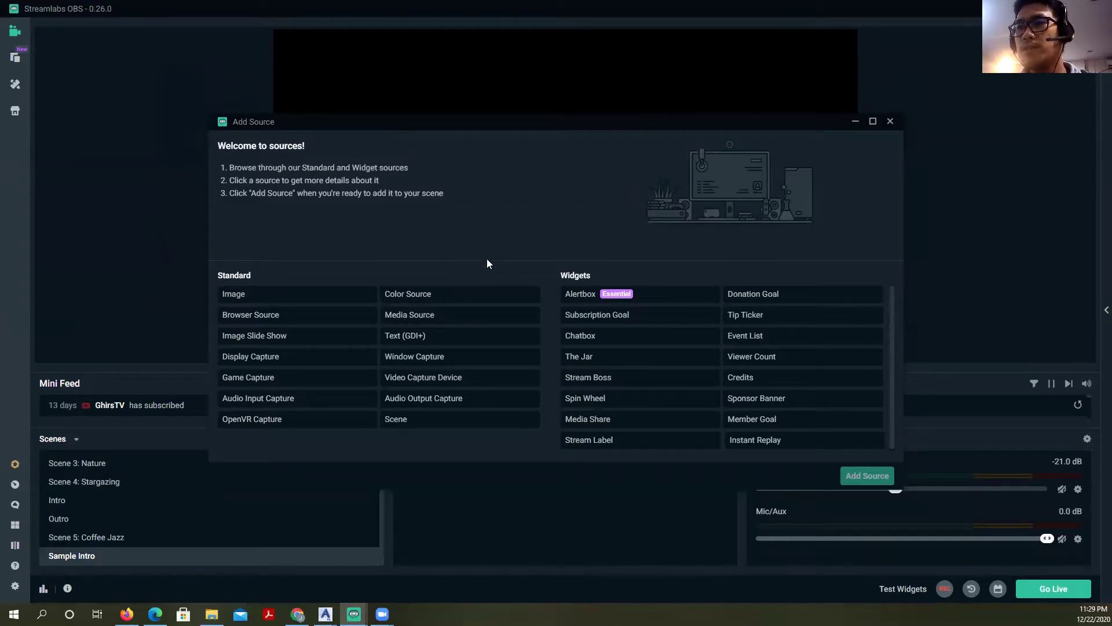
click(420, 317)
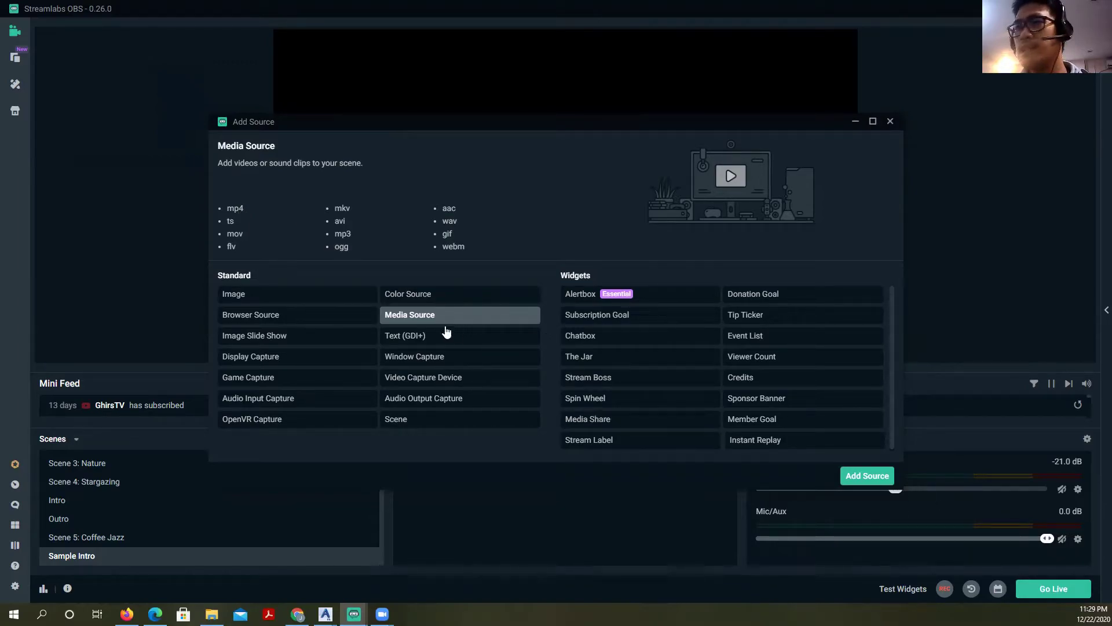
click(867, 476)
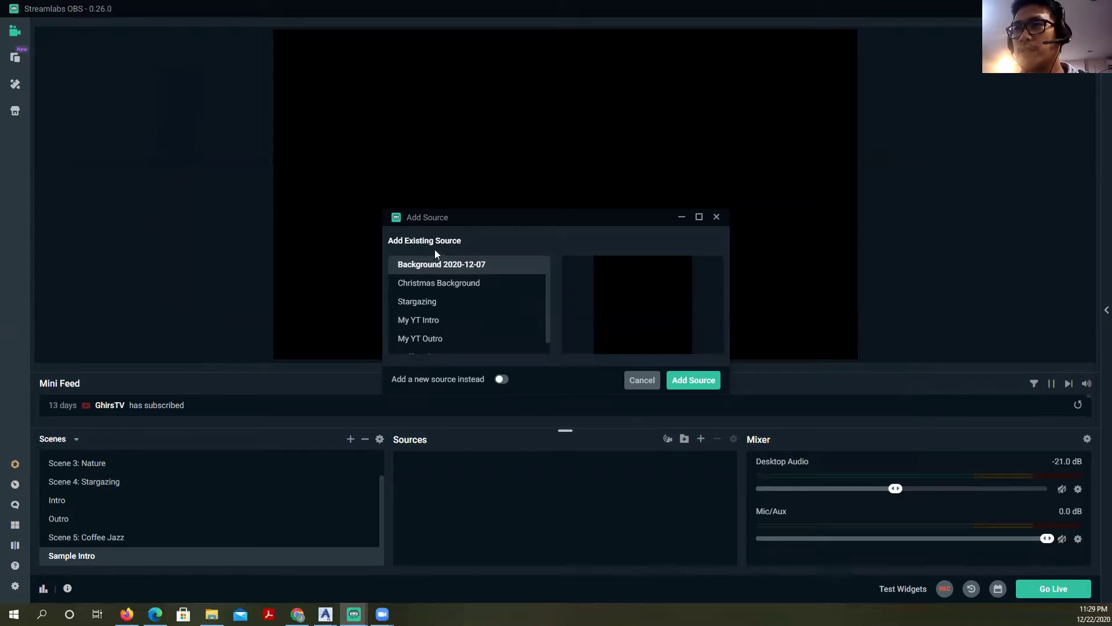
scroll(441, 289, down, 1)
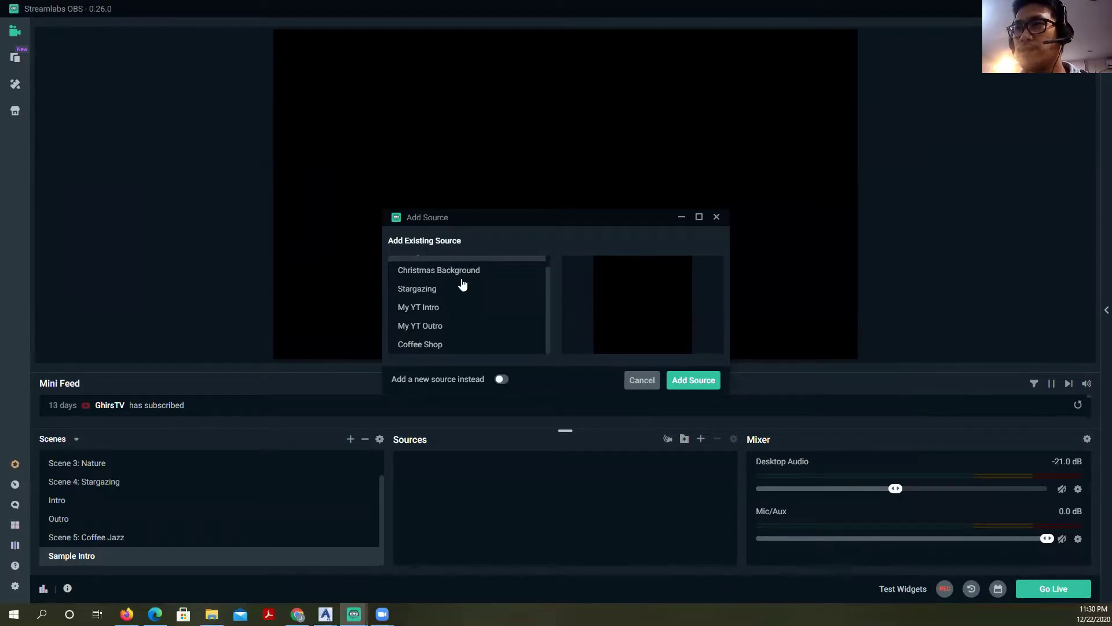
click(501, 380)
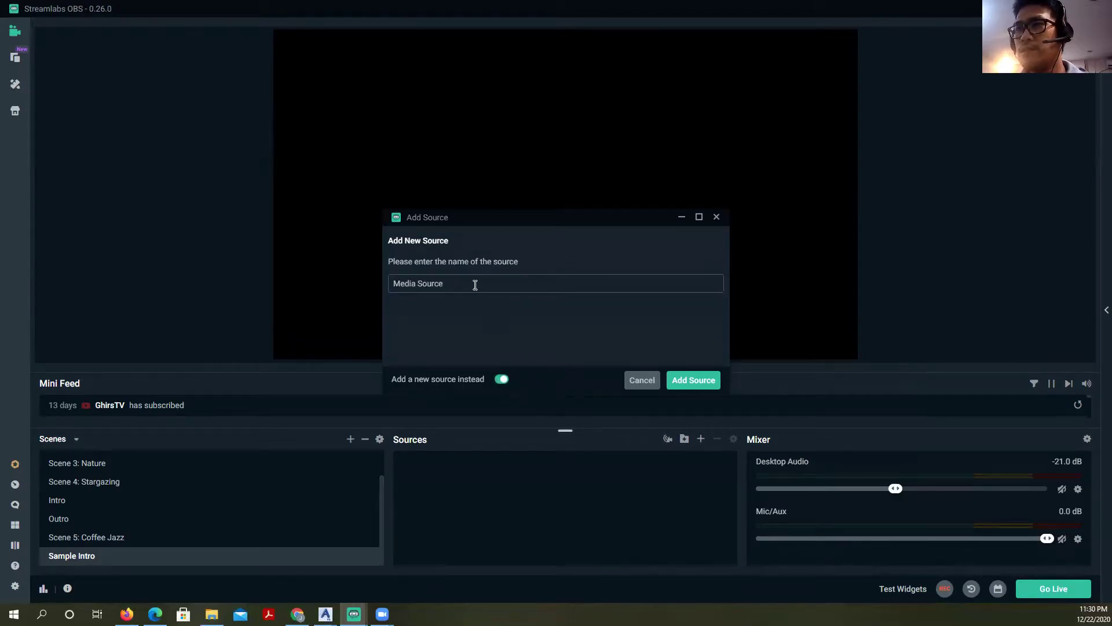
drag(475, 284, 334, 284)
text(Sa)
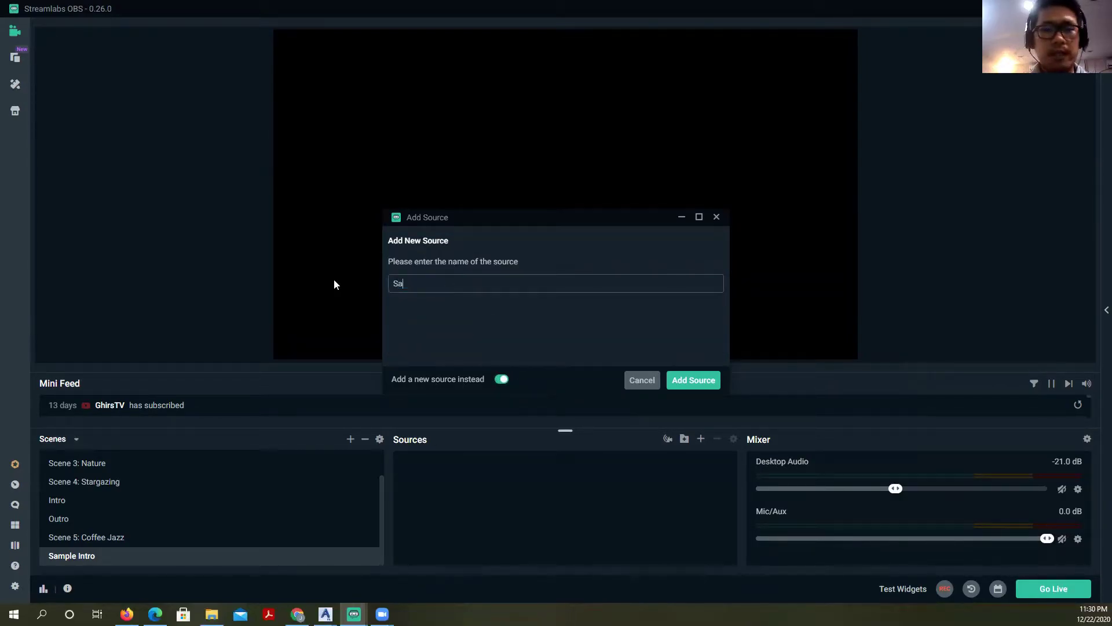
text(mple Intro)
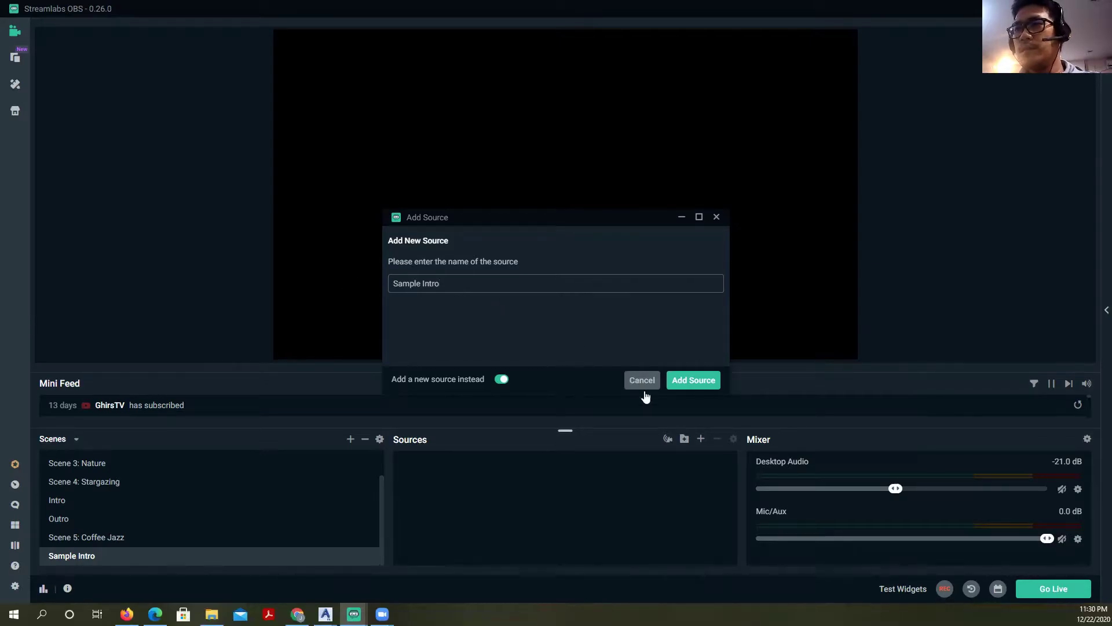
click(692, 381)
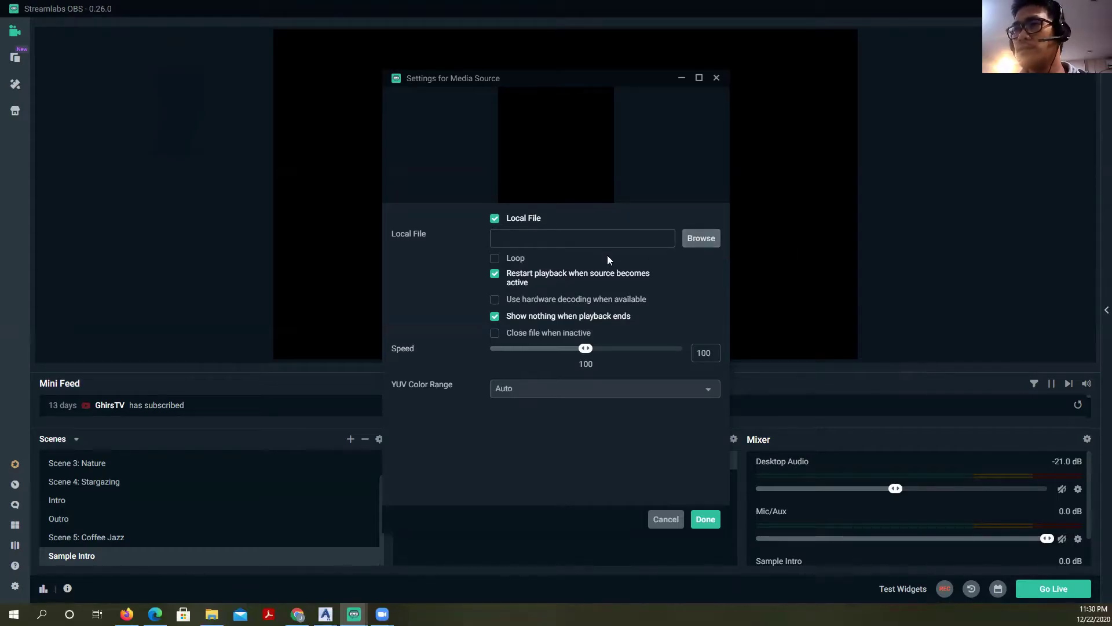
- Load the My YT Intro video from the Sample folder as the local file of the Sample Intro media source
click(701, 239)
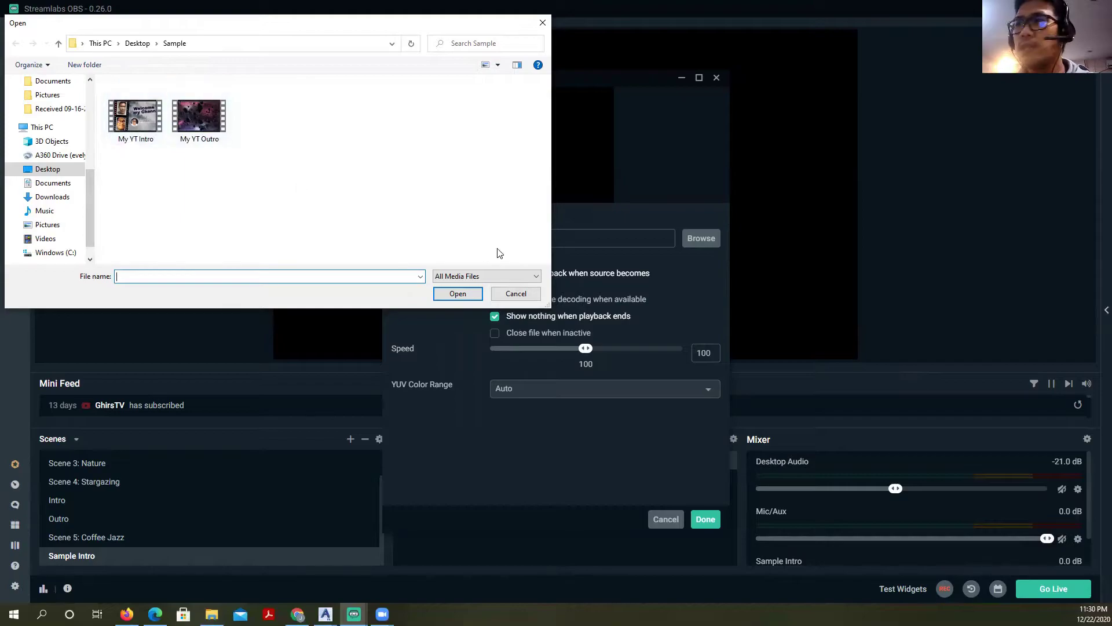
click(133, 129)
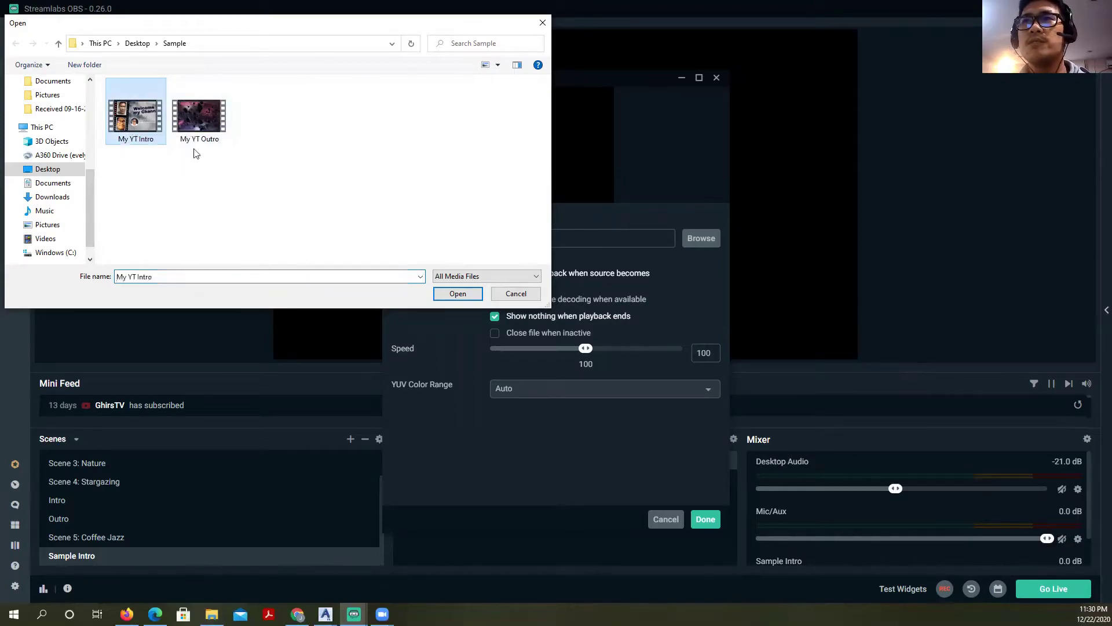
click(461, 293)
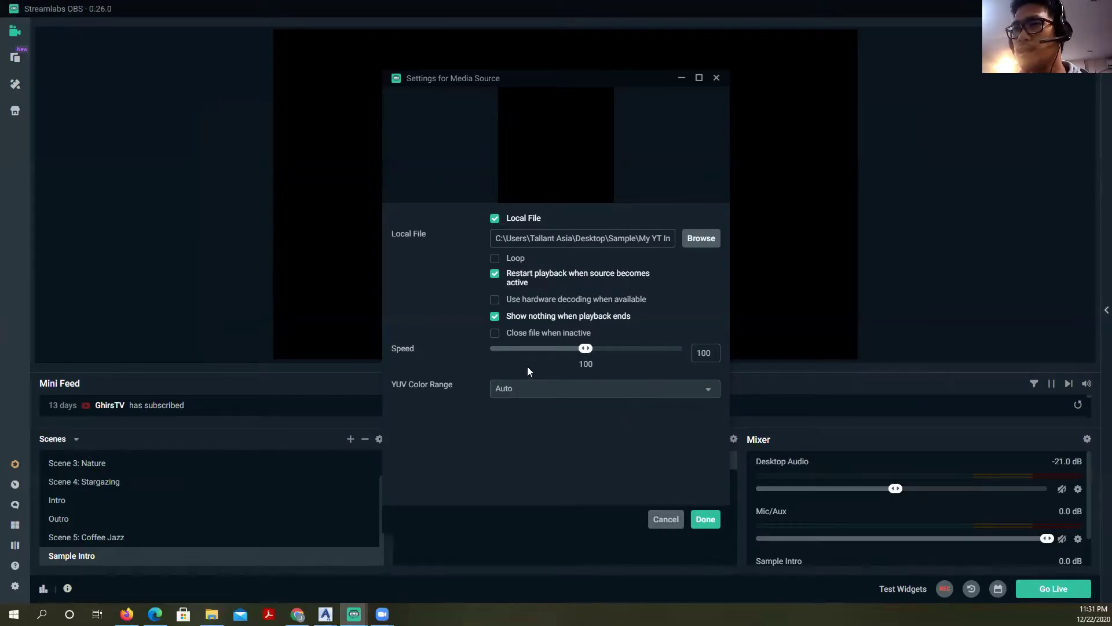
click(705, 521)
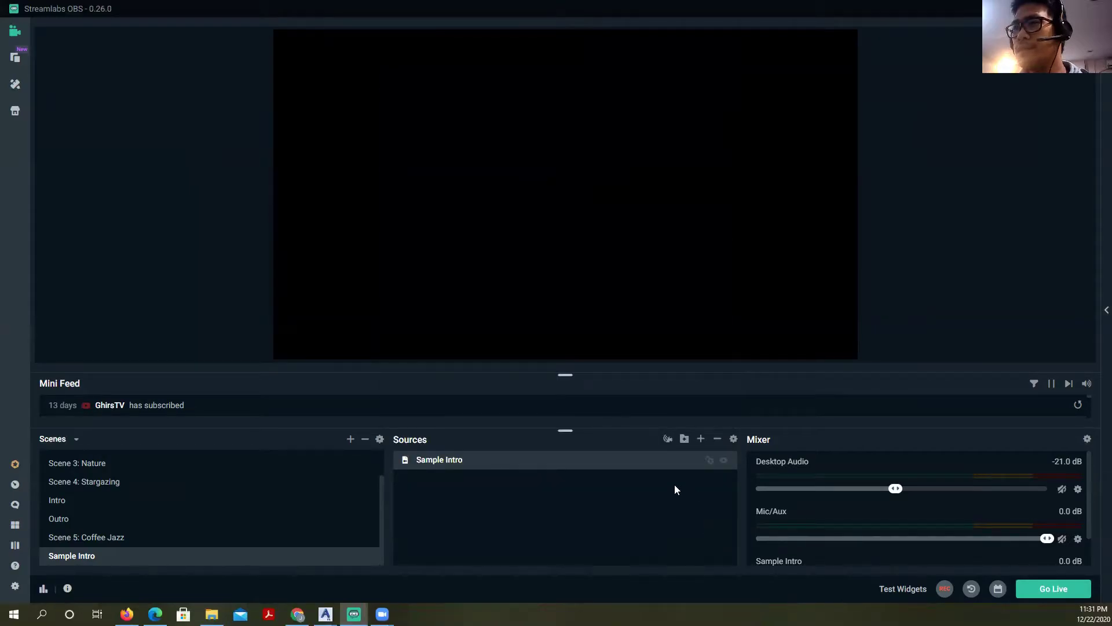
click(94, 561)
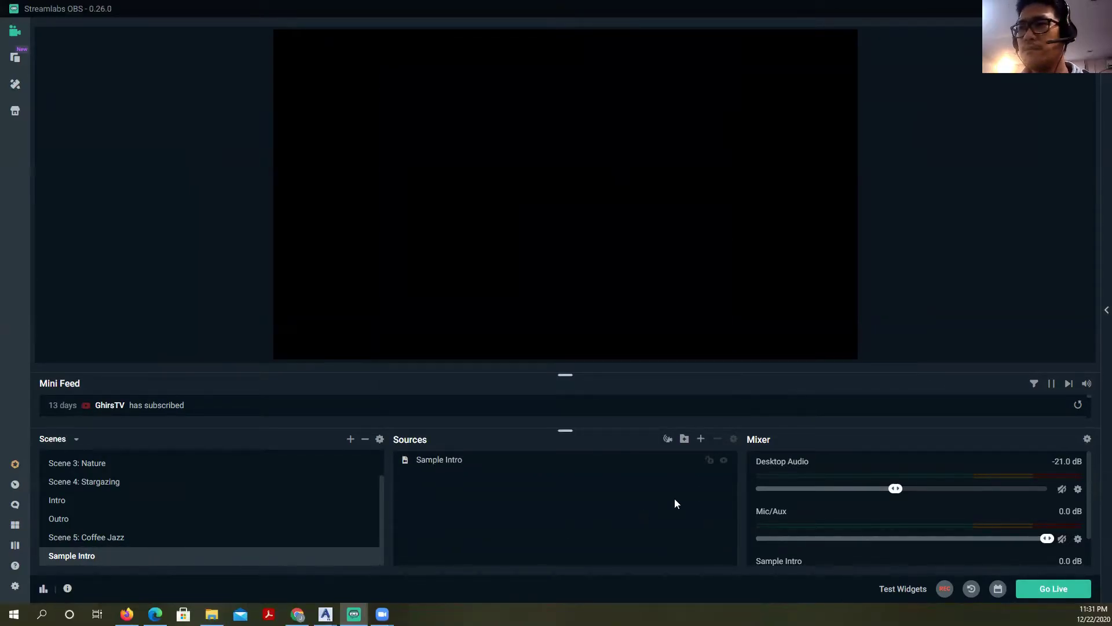
click(435, 461)
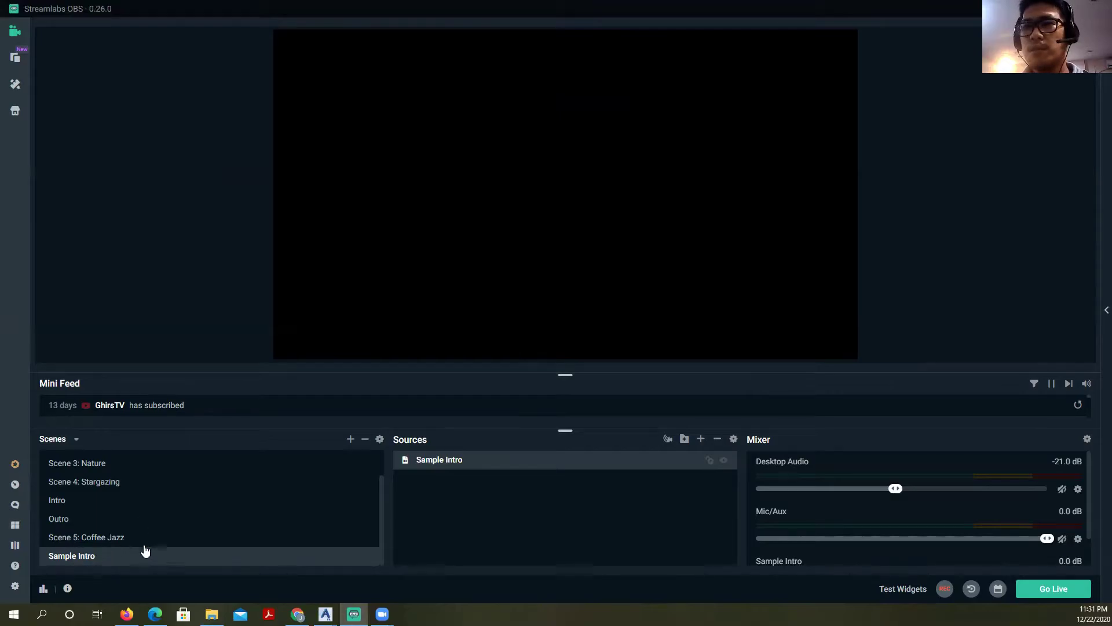
click(723, 460)
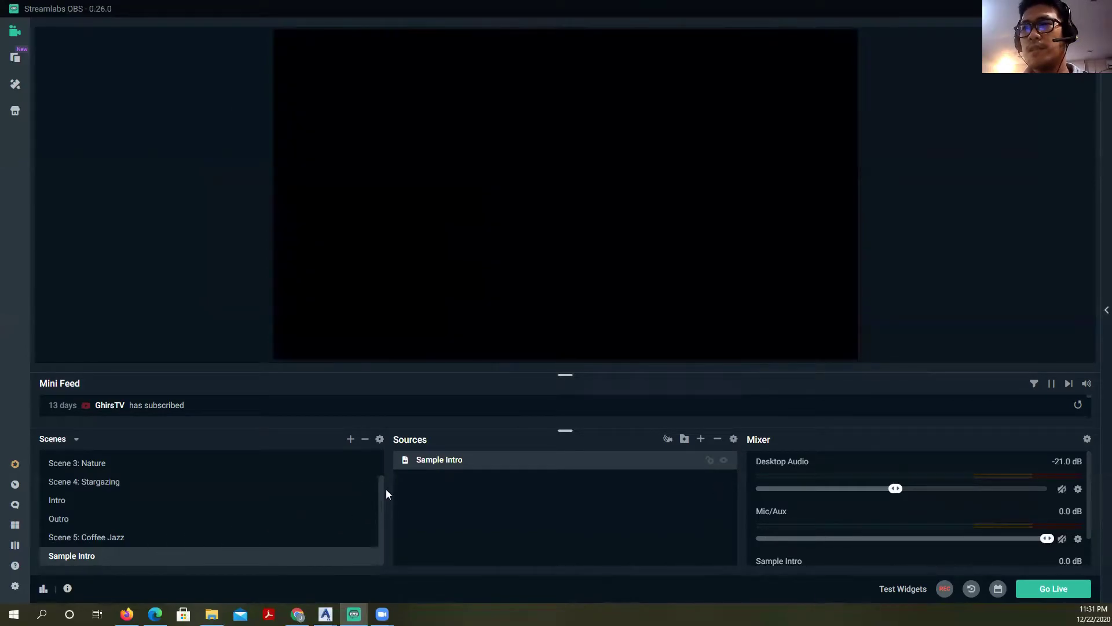
- Add a new scene named "Sample Outro" to the scene list
click(351, 440)
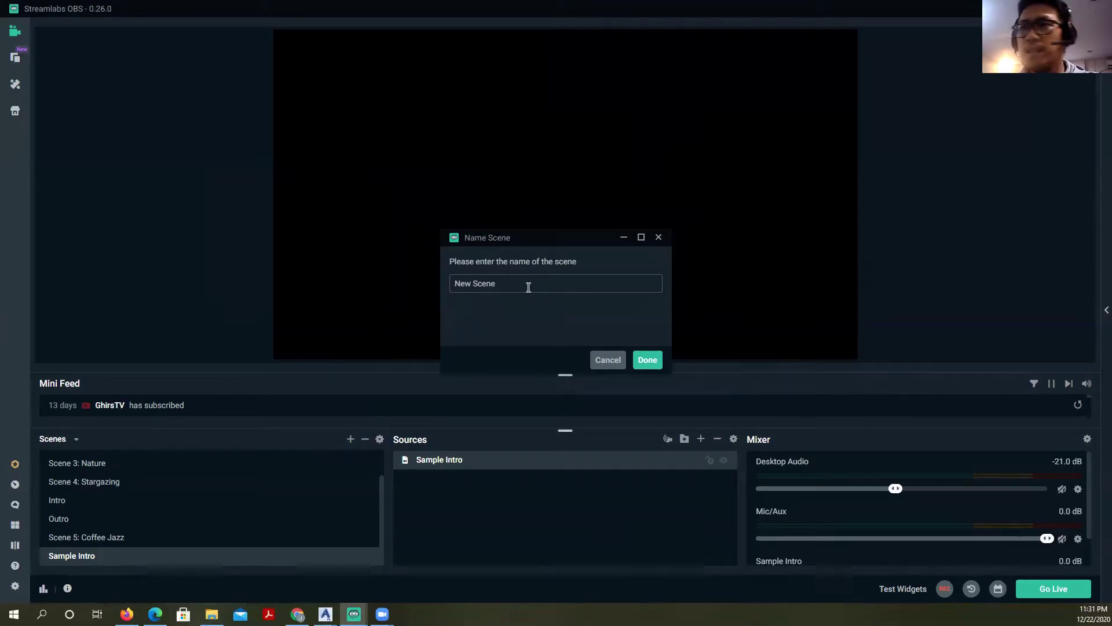
drag(509, 280, 398, 276)
text(Sample Outro)
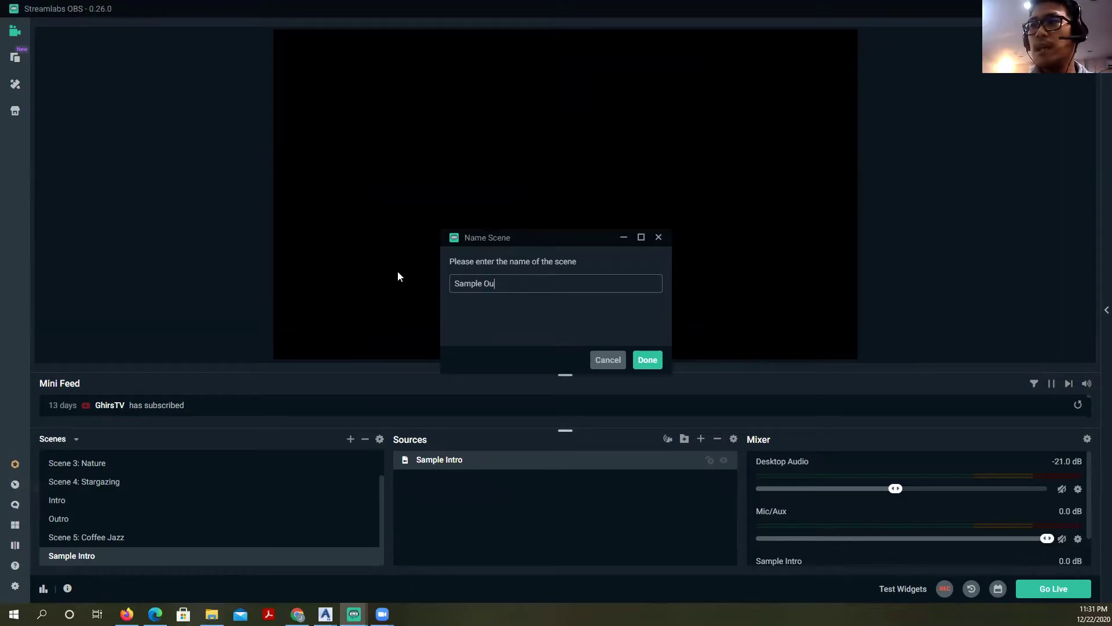
click(654, 361)
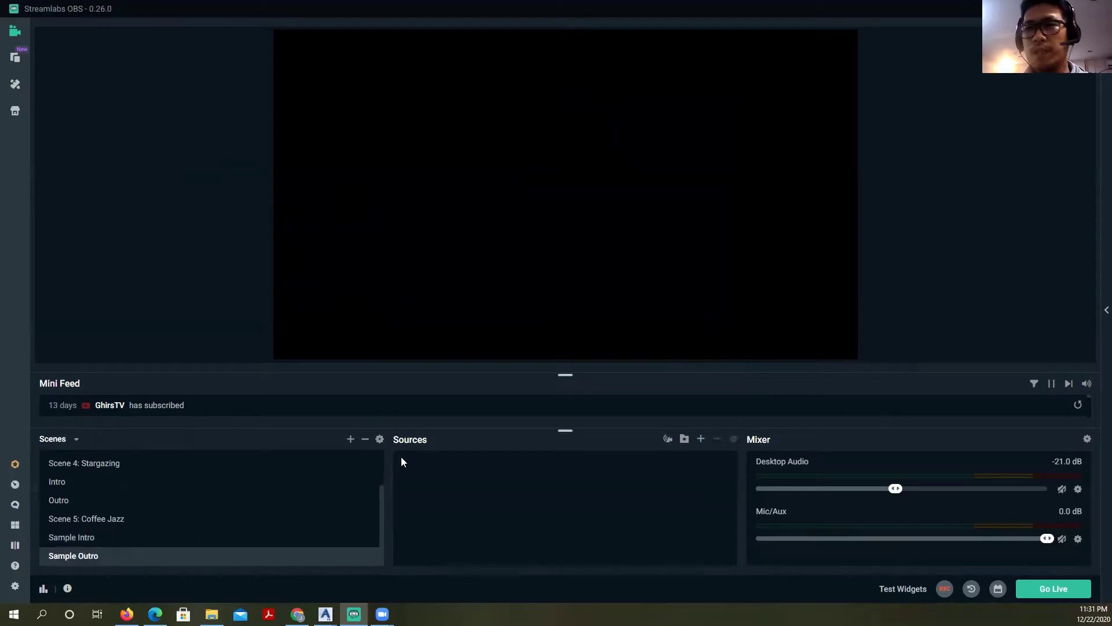
- Add a new Media Source named "Sample Outro" to the Sample Outro scene instead of reusing an existing source
click(701, 440)
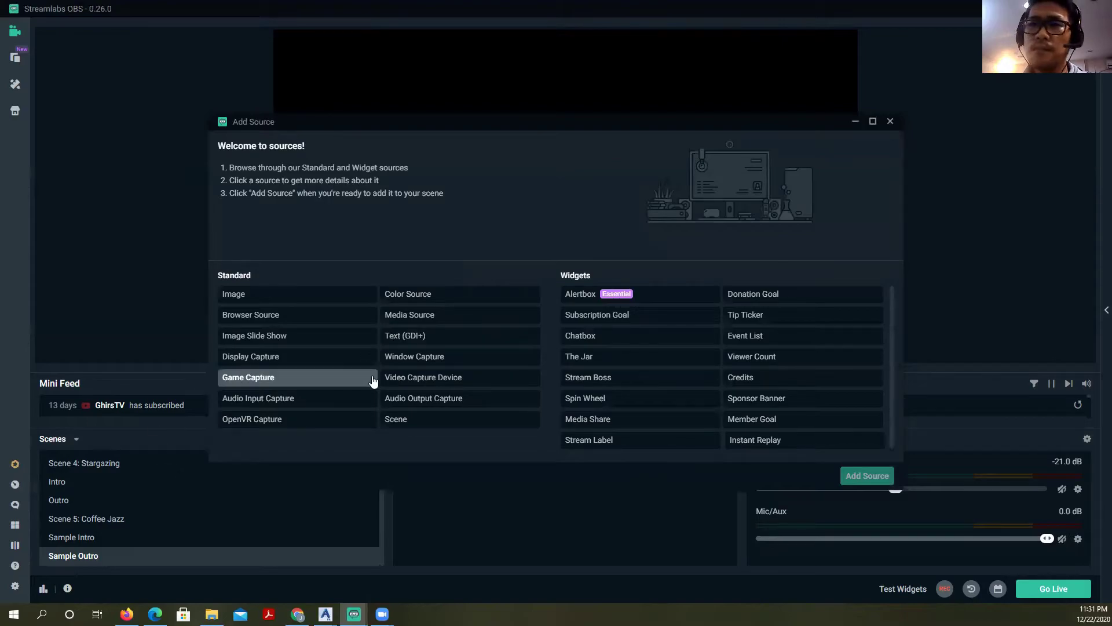
click(425, 317)
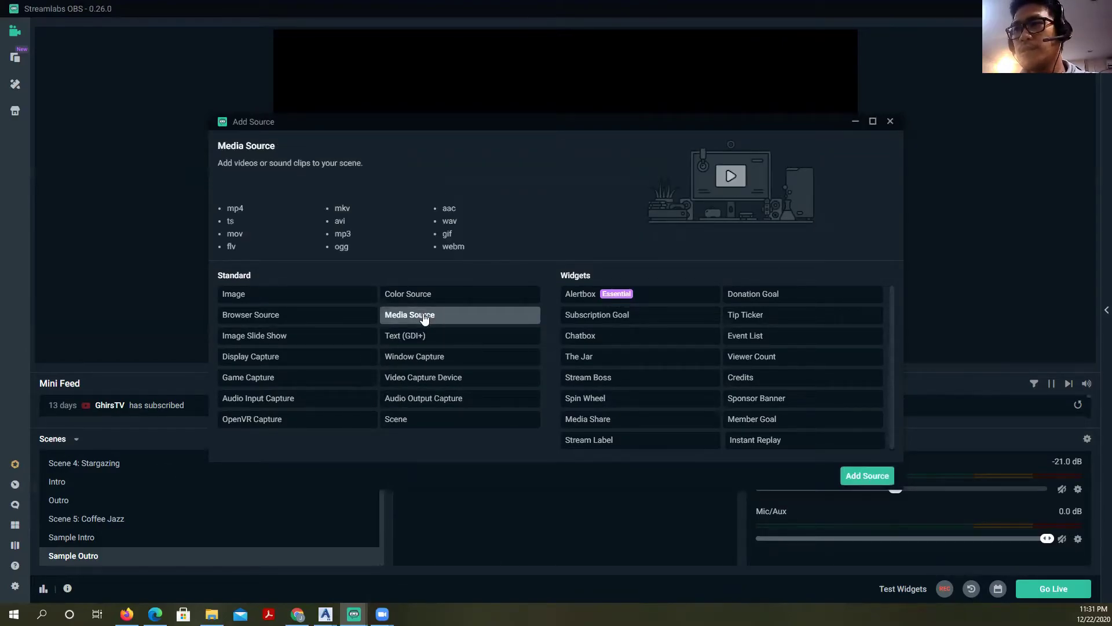
click(863, 481)
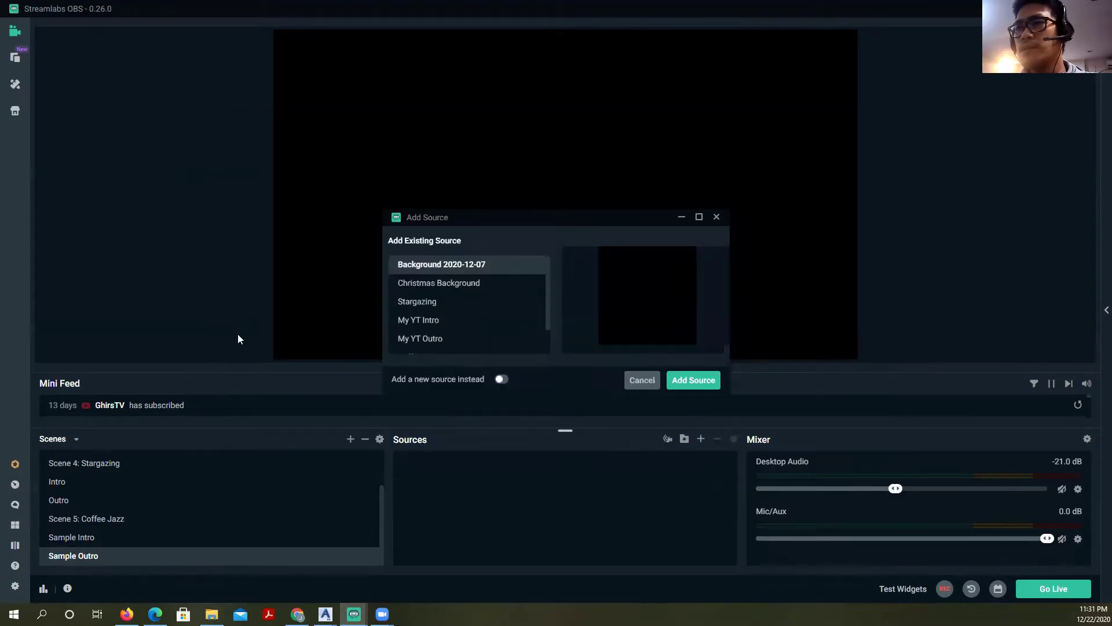
scroll(516, 293, down, 3)
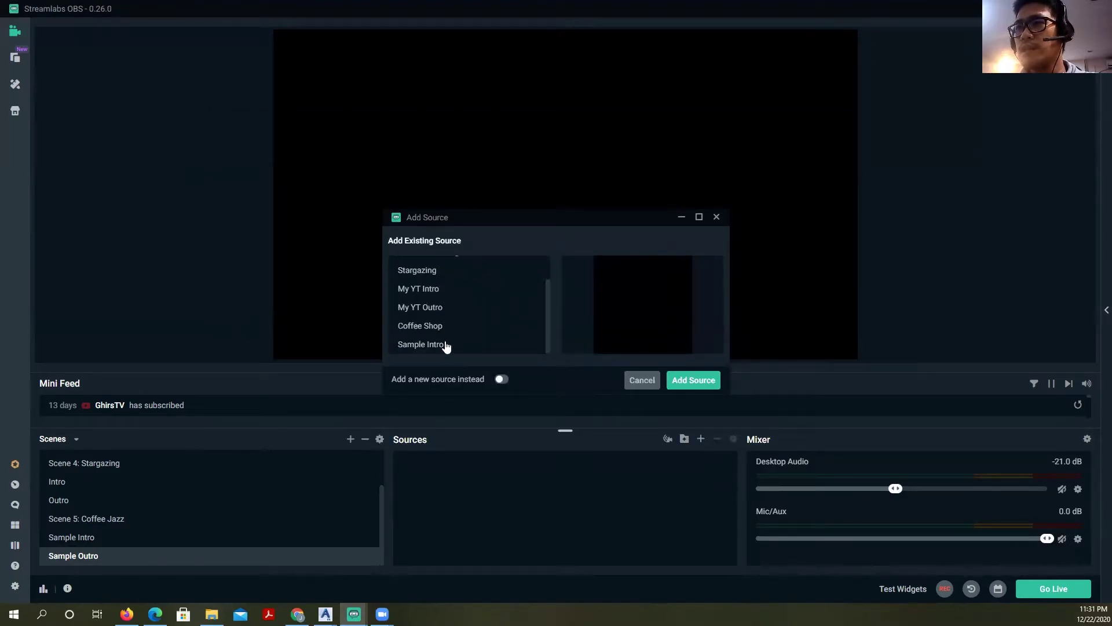
click(501, 380)
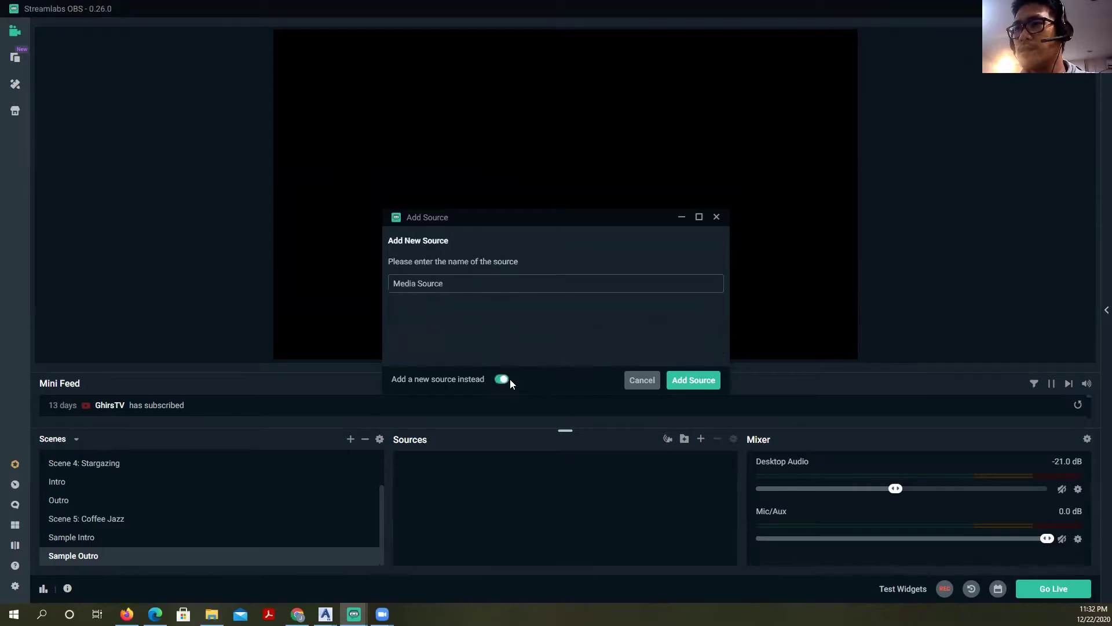
drag(457, 287, 305, 263)
text(Sa)
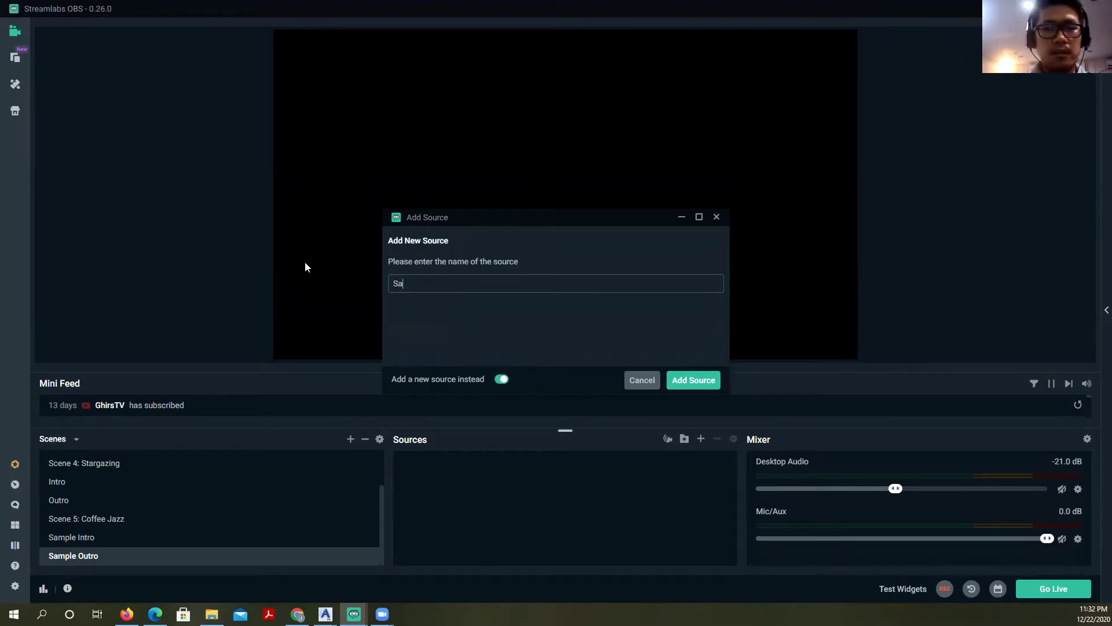
text(mple Outro)
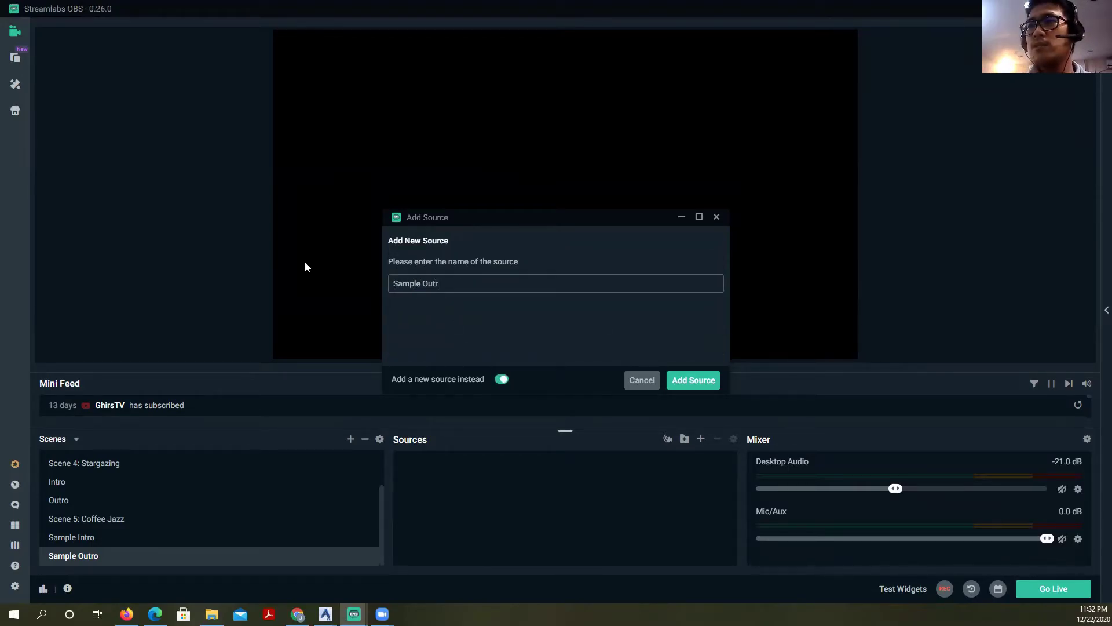
click(694, 382)
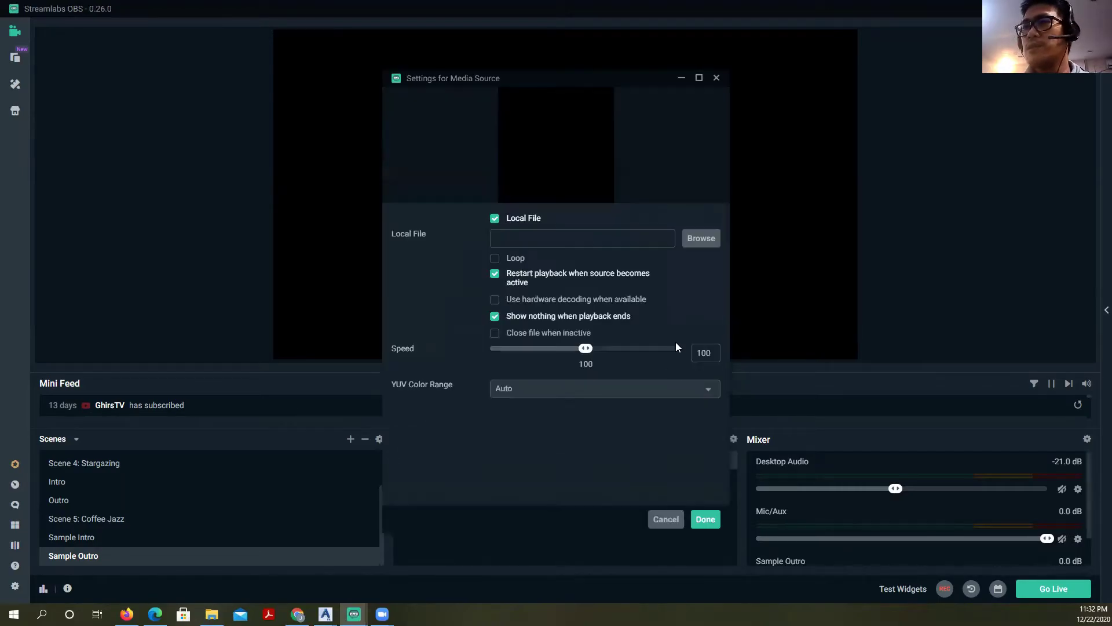
- Load the My YT Outro video from the Sample folder as the local file of the Sample Outro media source
click(701, 240)
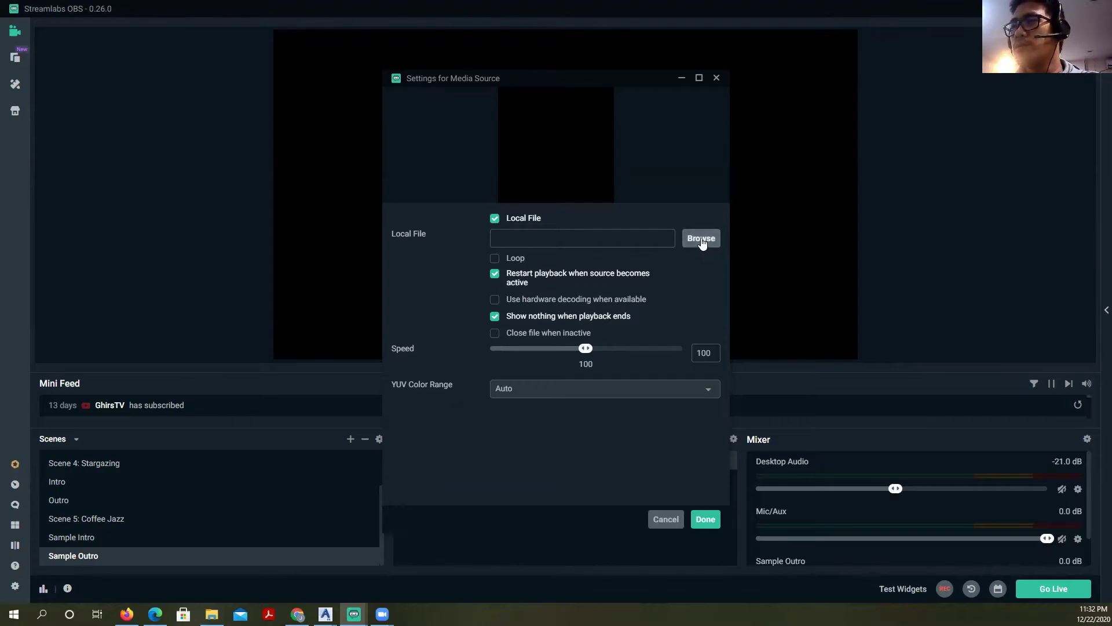
click(202, 129)
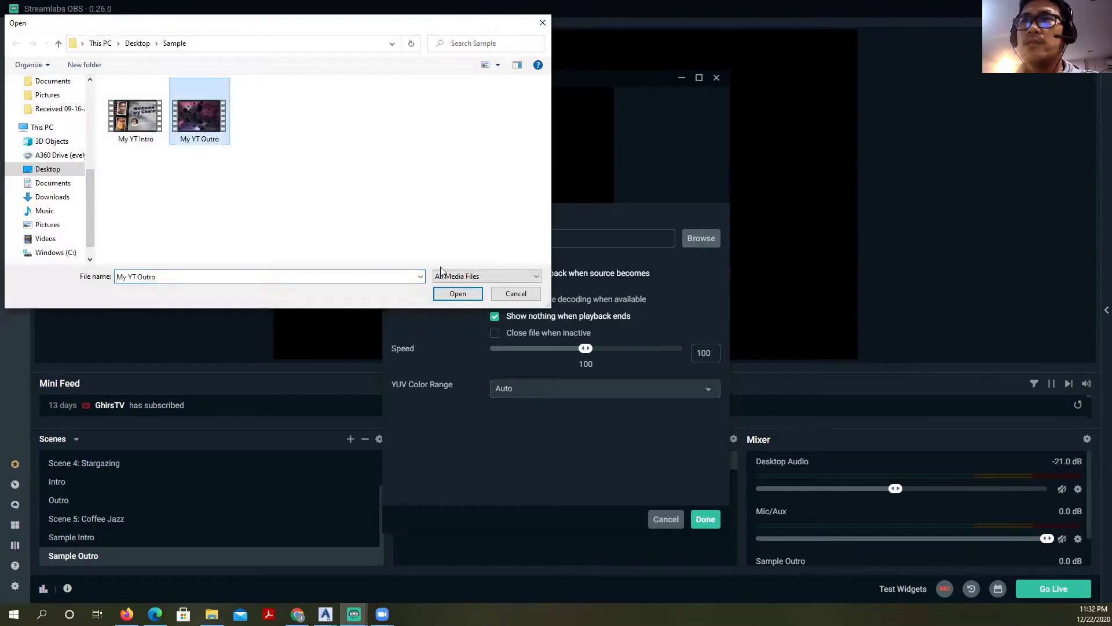
click(457, 293)
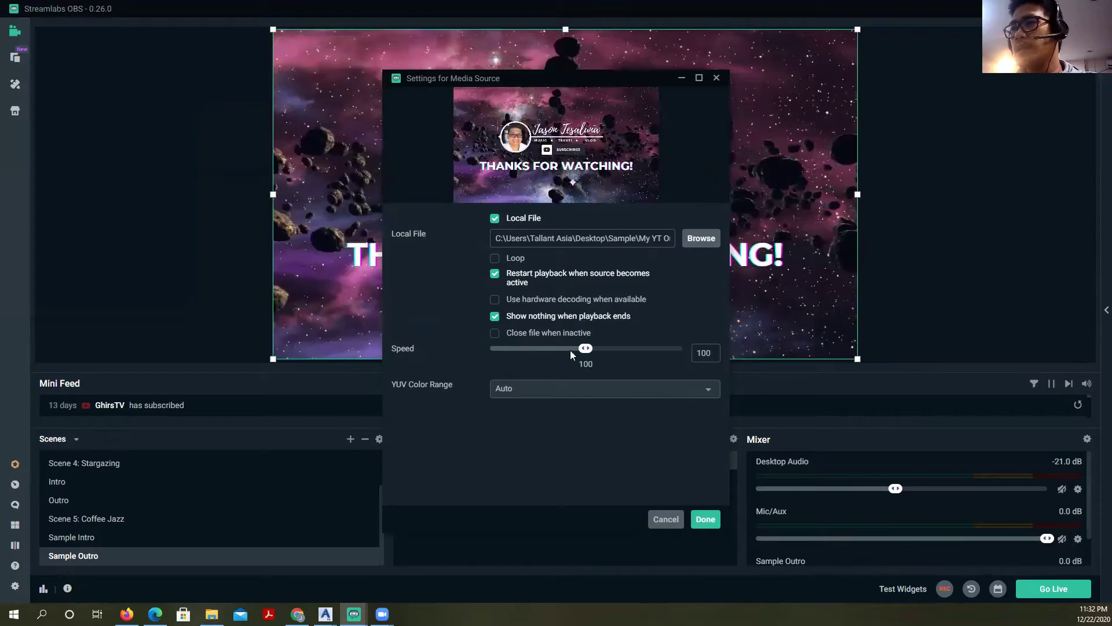
click(707, 520)
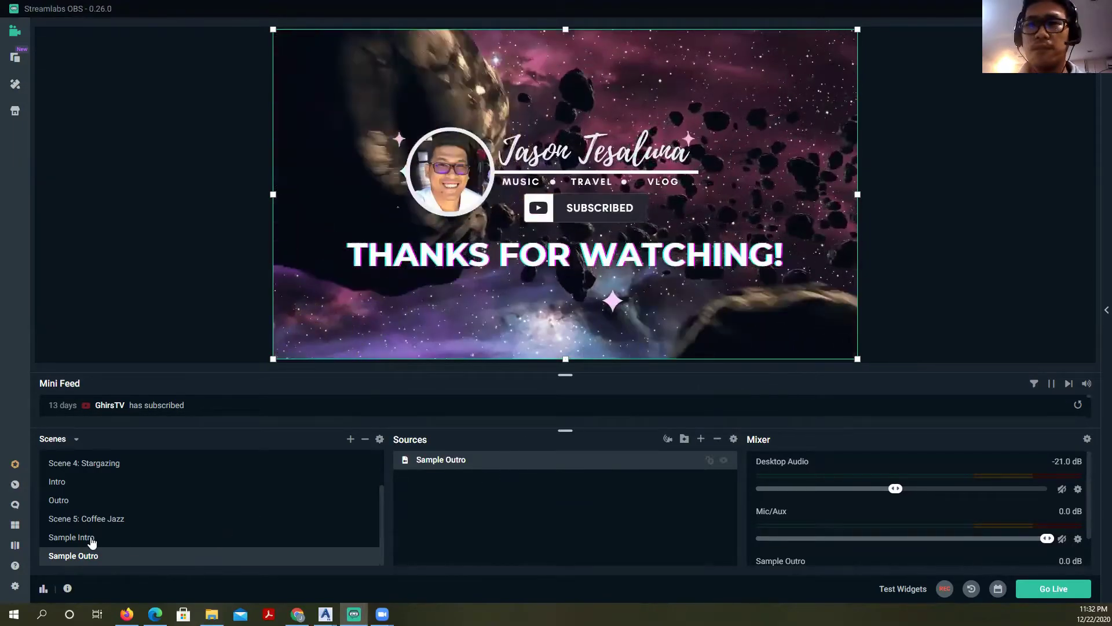
- Preview the Sample Intro, Sample Outro and Scene 5: Coffee Jazz scenes, and return to Sample Intro
click(65, 538)
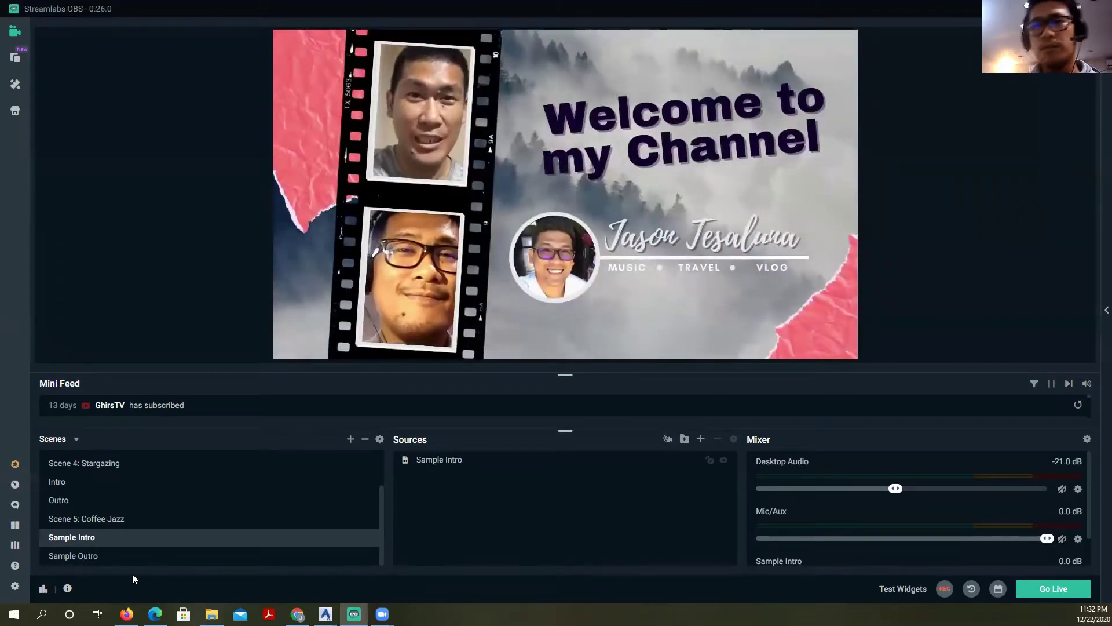
click(92, 556)
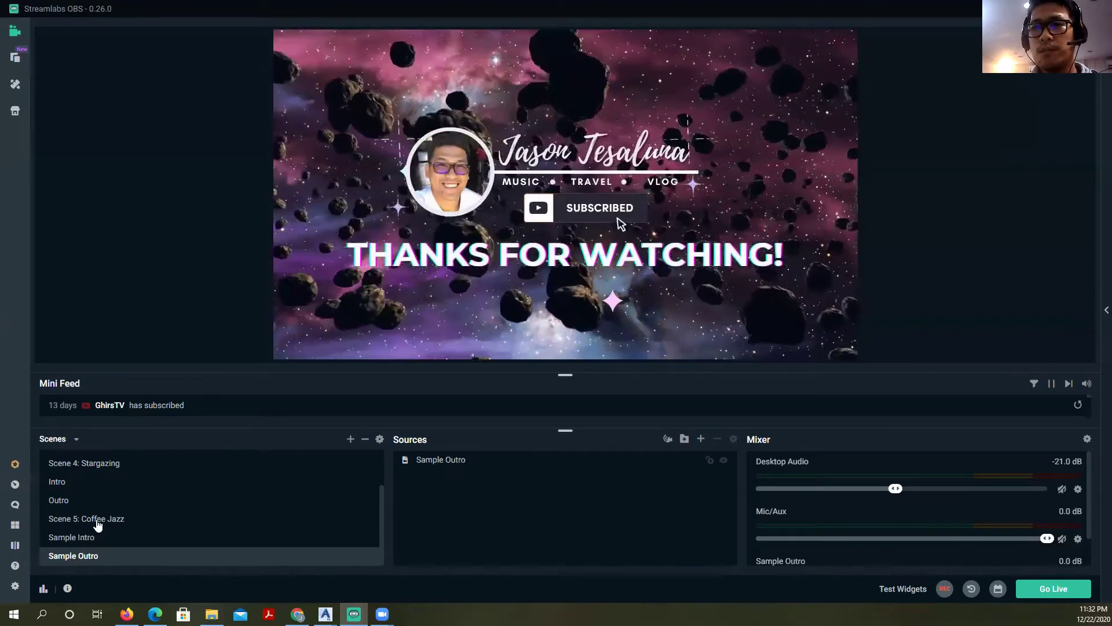
click(86, 519)
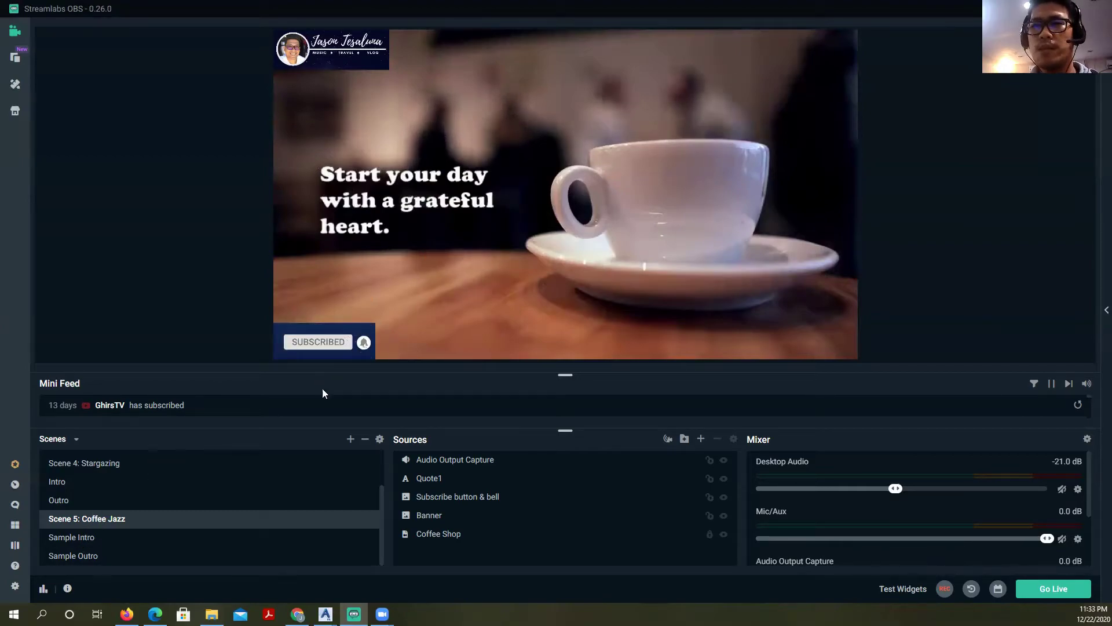
click(80, 537)
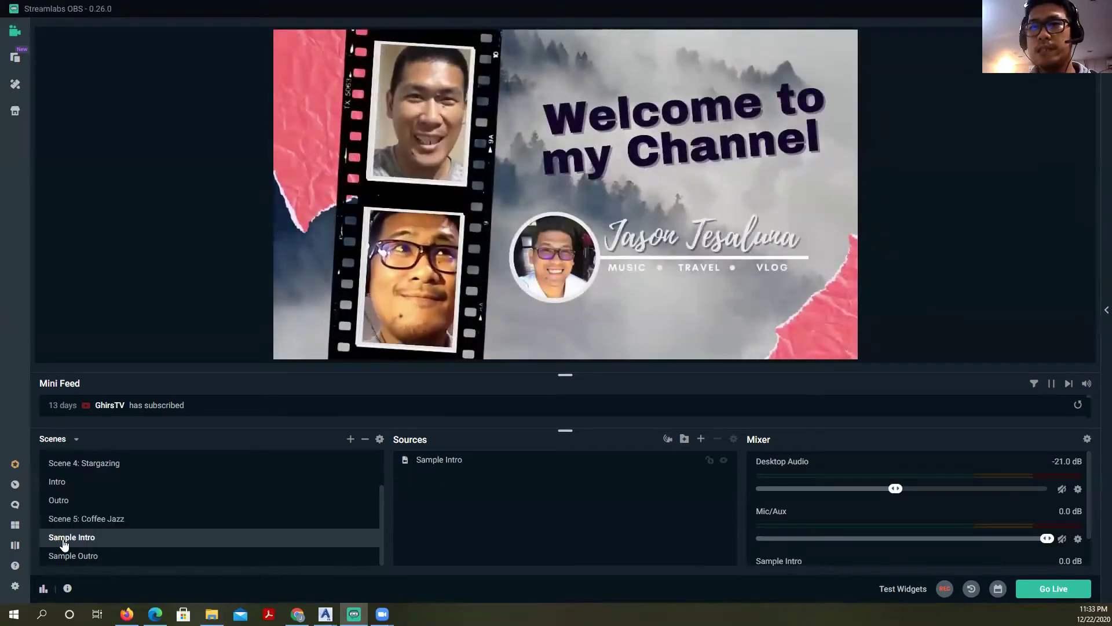
- Move the Sample Intro scene above Scene 5: Coffee Jazz, and hide and show its source to replay the intro
drag(63, 543, 81, 519)
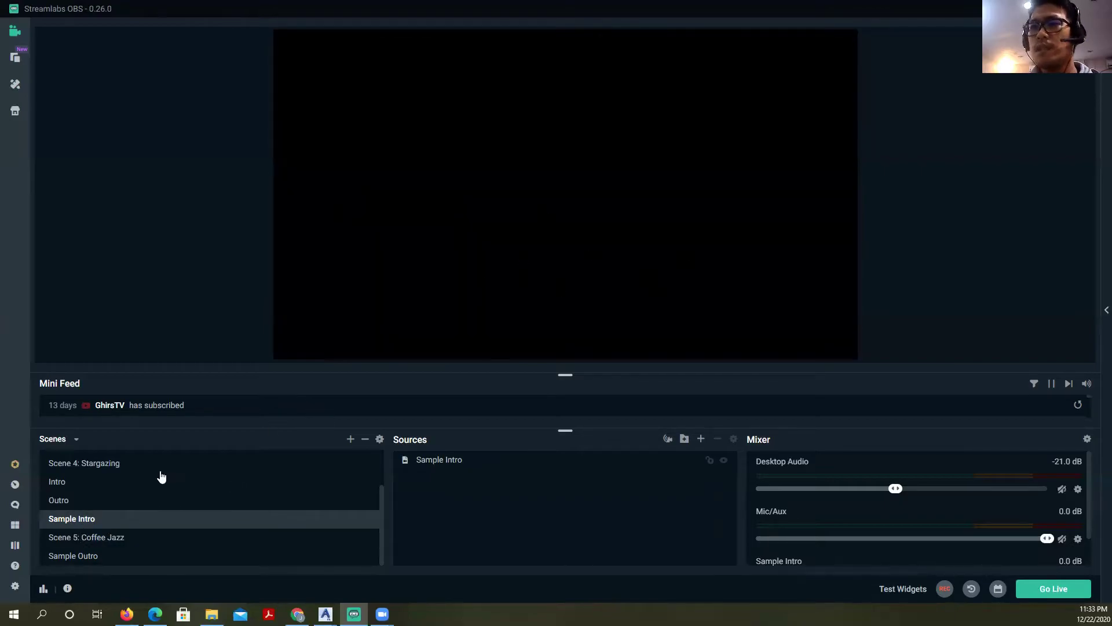
click(725, 462)
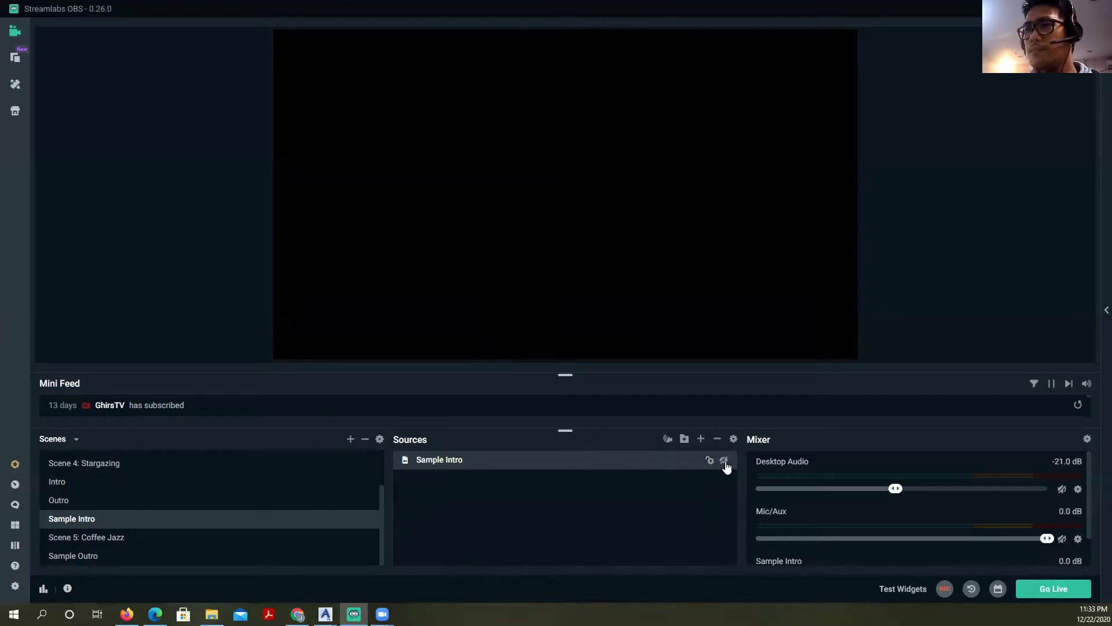
click(724, 462)
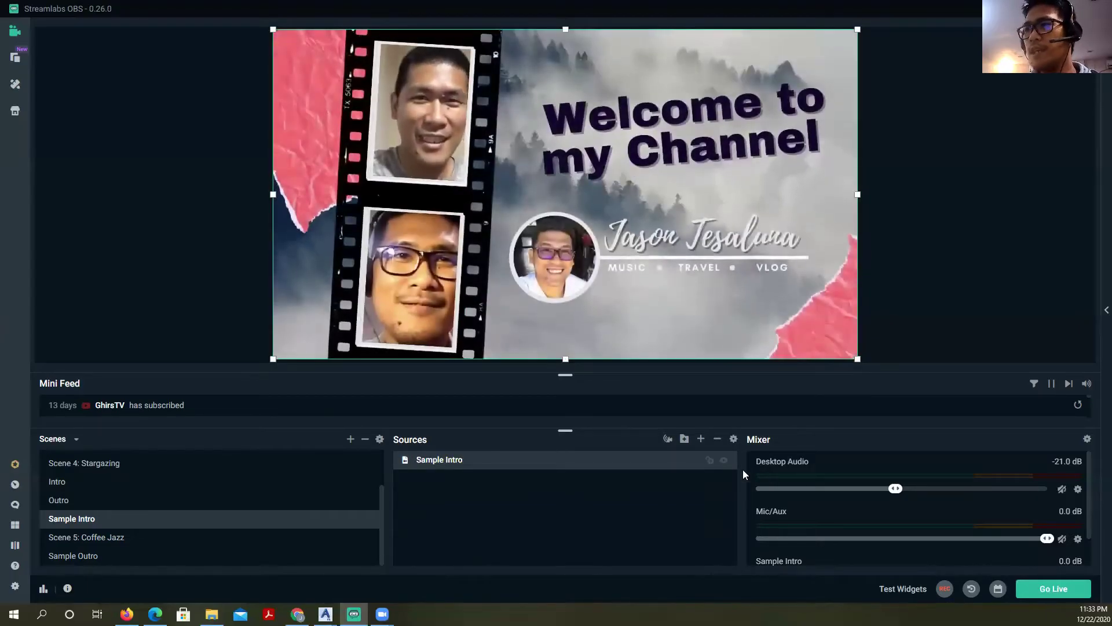
- Run through the scenes in streaming order, from Sample Intro to Scene 5: Coffee Jazz and Sample Outro
click(76, 537)
click(73, 521)
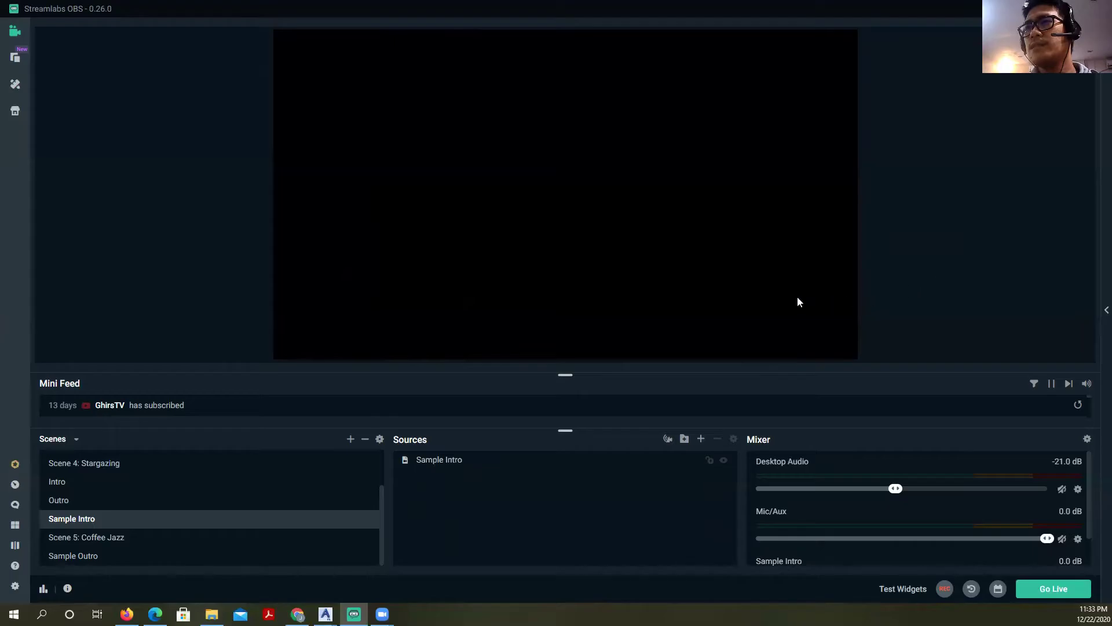
click(65, 538)
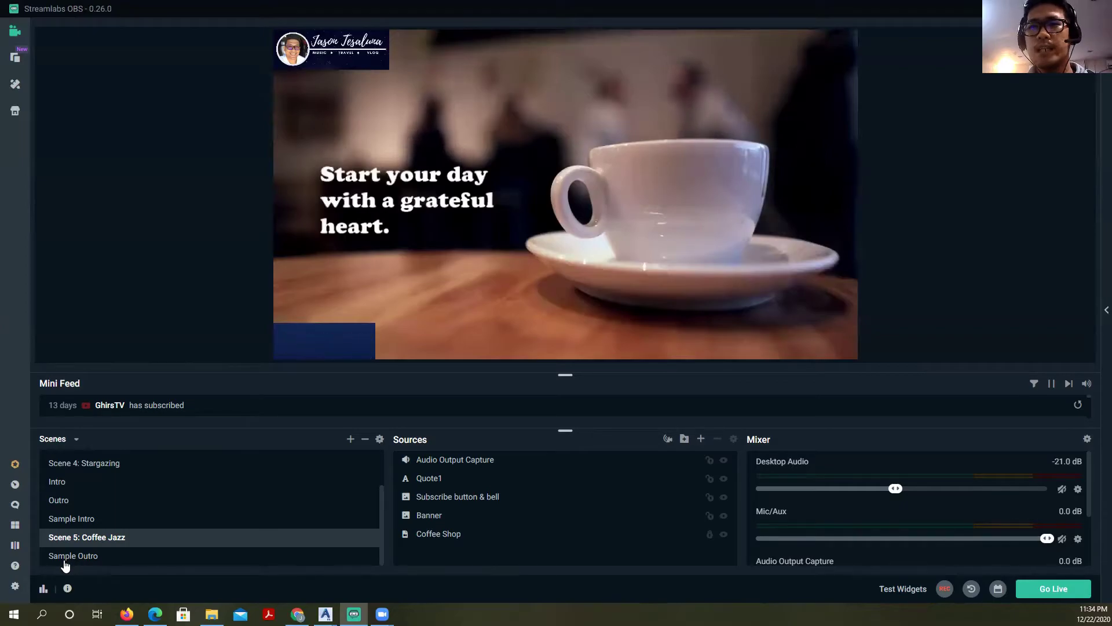
click(189, 556)
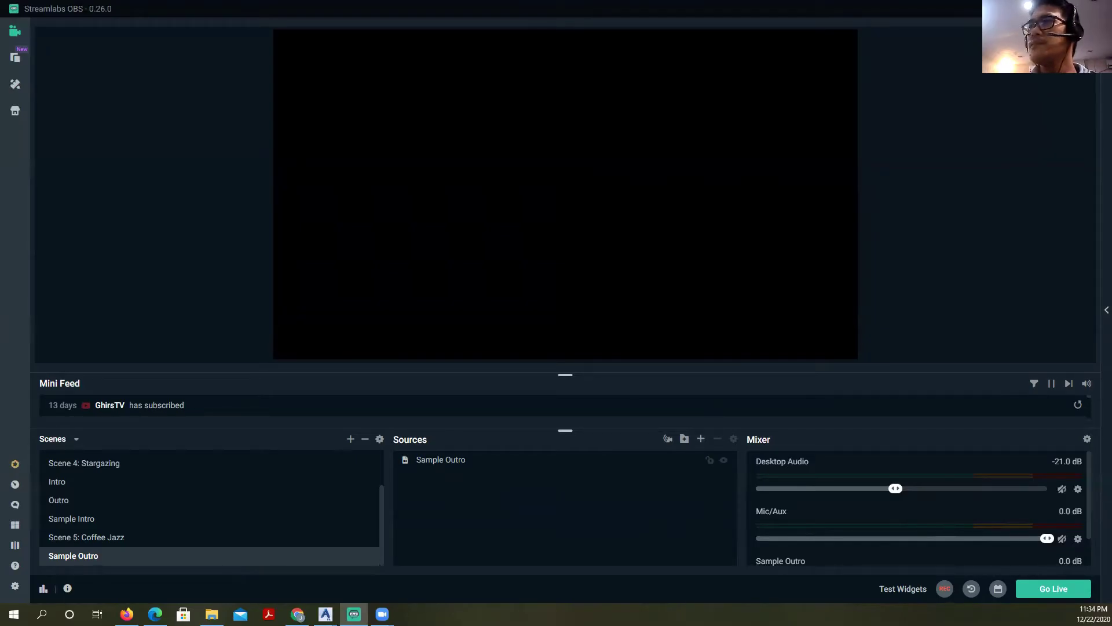
click(1084, 9)
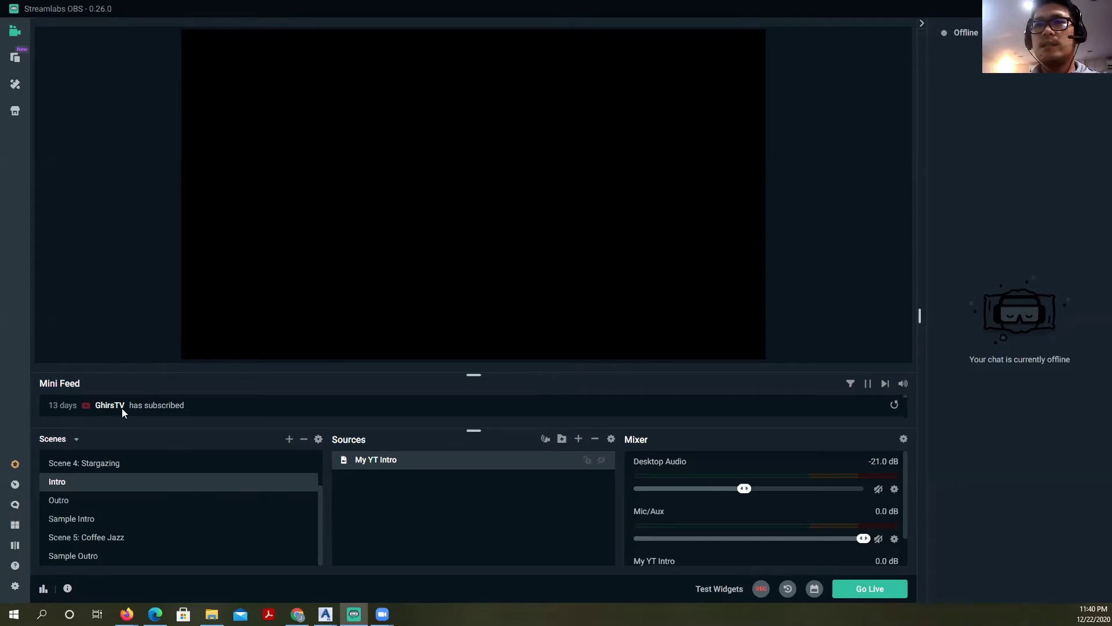
- Clear the description of the new unlisted YouTube event "Sample LS on Streamlabs OBS" and start the livestream
click(870, 589)
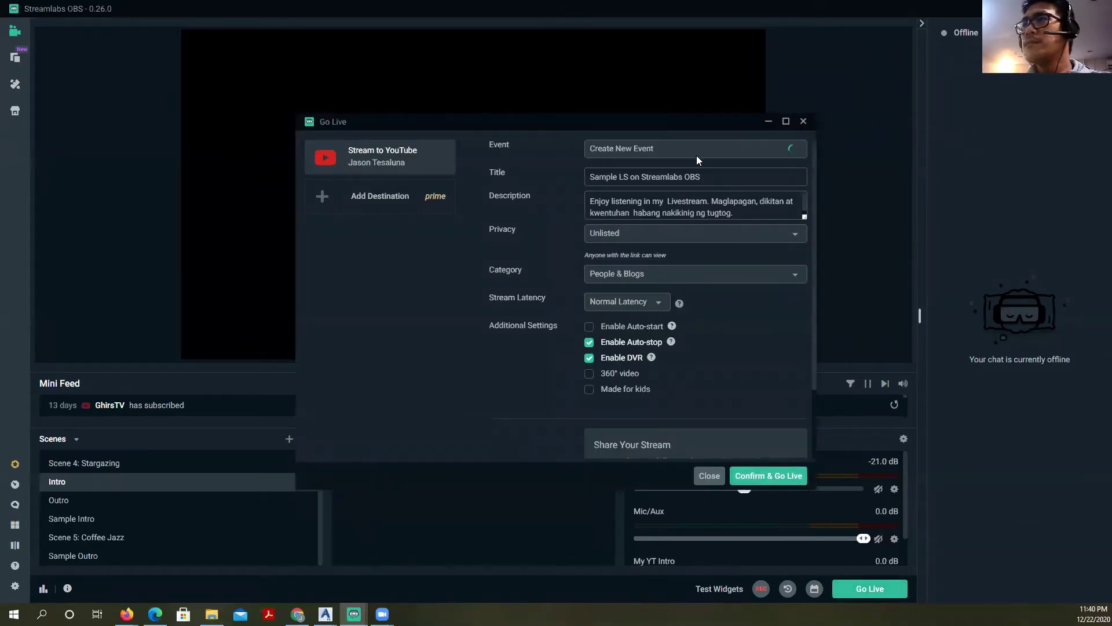
click(685, 176)
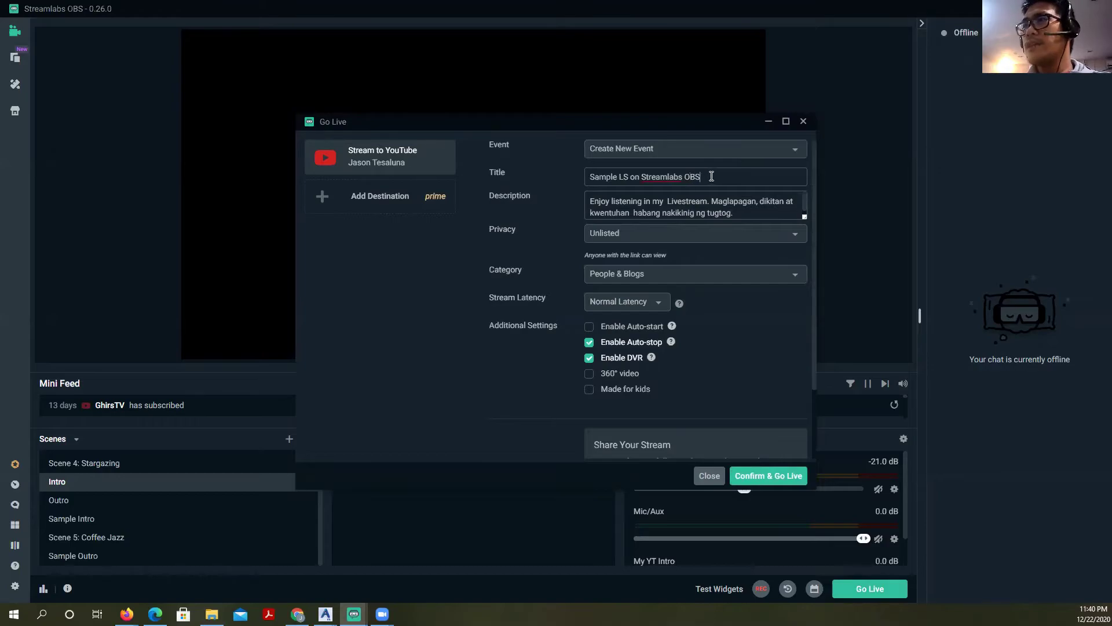
triple_click(615, 177)
drag(718, 177, 600, 179)
click(605, 177)
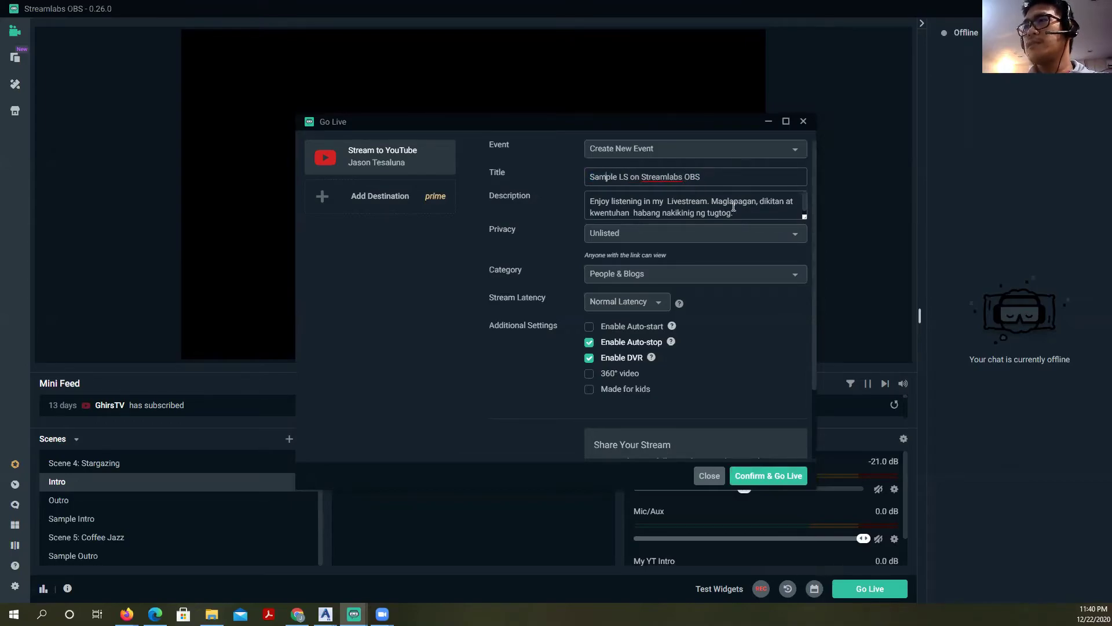
drag(742, 212, 621, 199)
drag(737, 213, 587, 198)
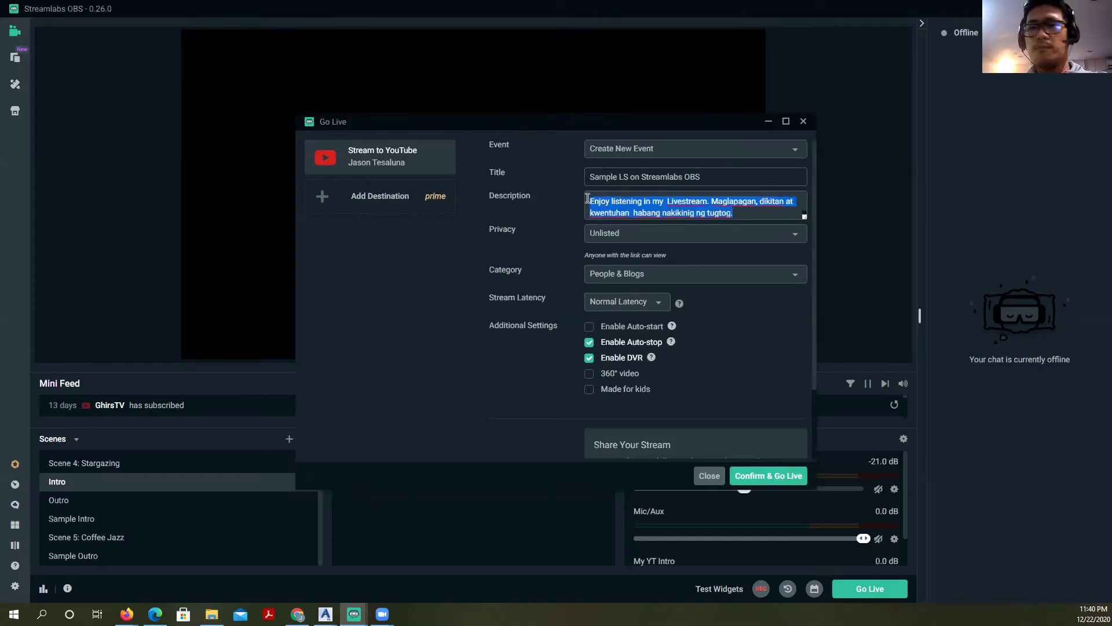
key(BackSpace)
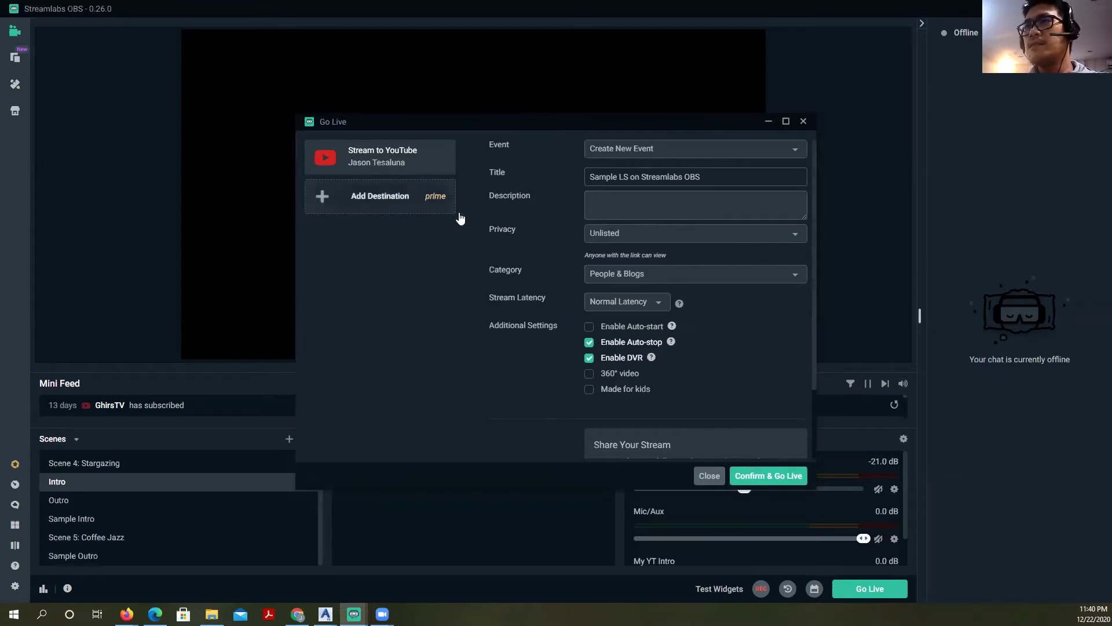
click(766, 476)
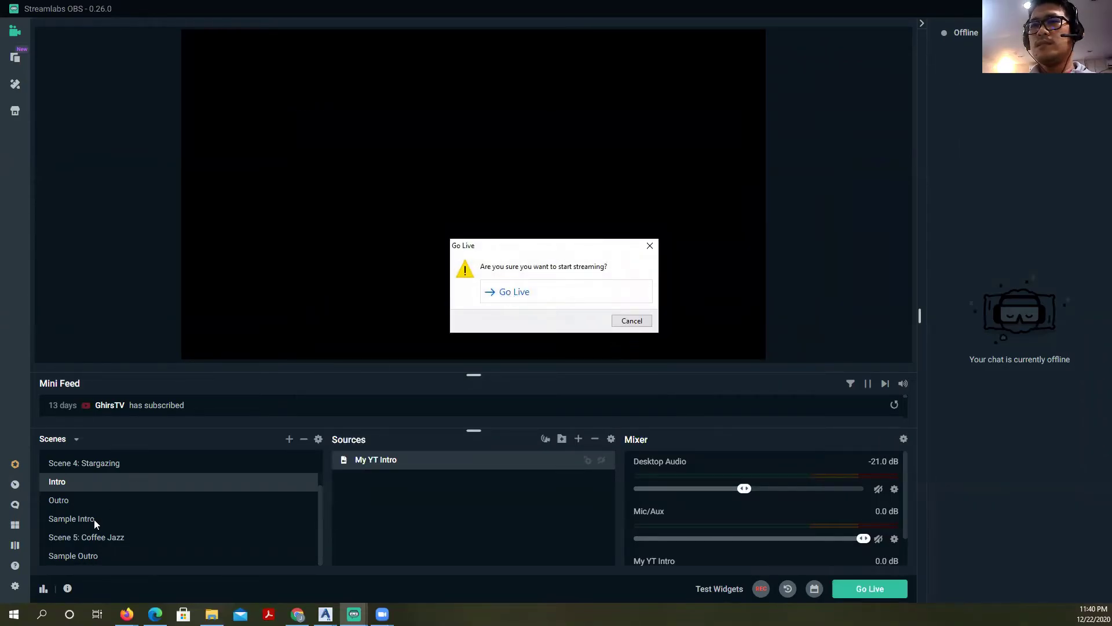
click(513, 294)
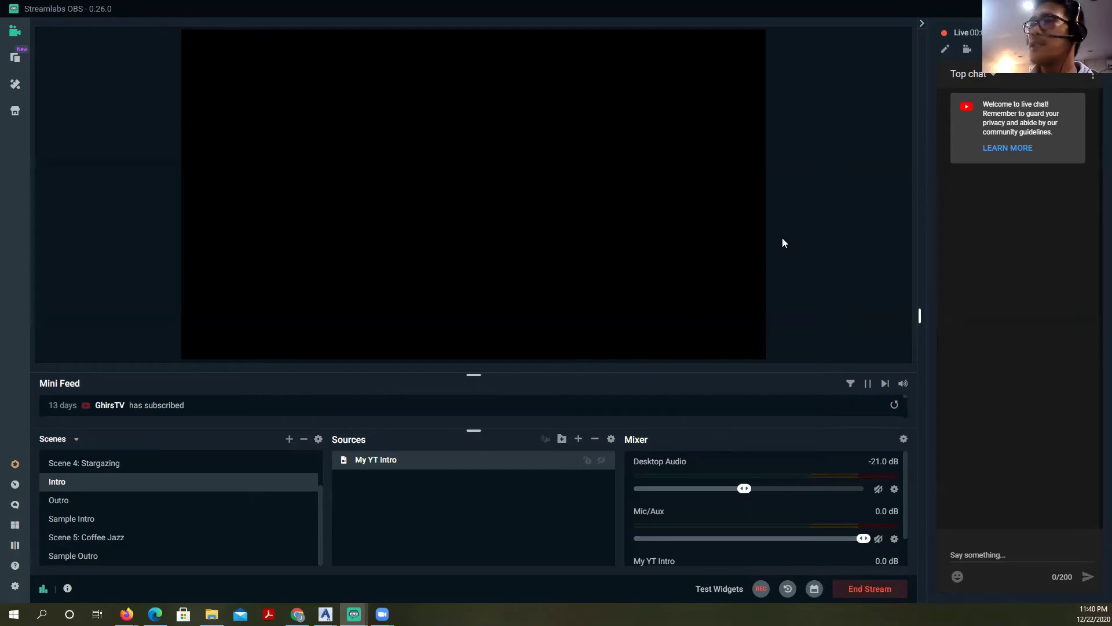
- Broadcast the Sample Intro, Scene 5: Coffee Jazz and Sample Outro scenes in order, and end the livestream
click(79, 521)
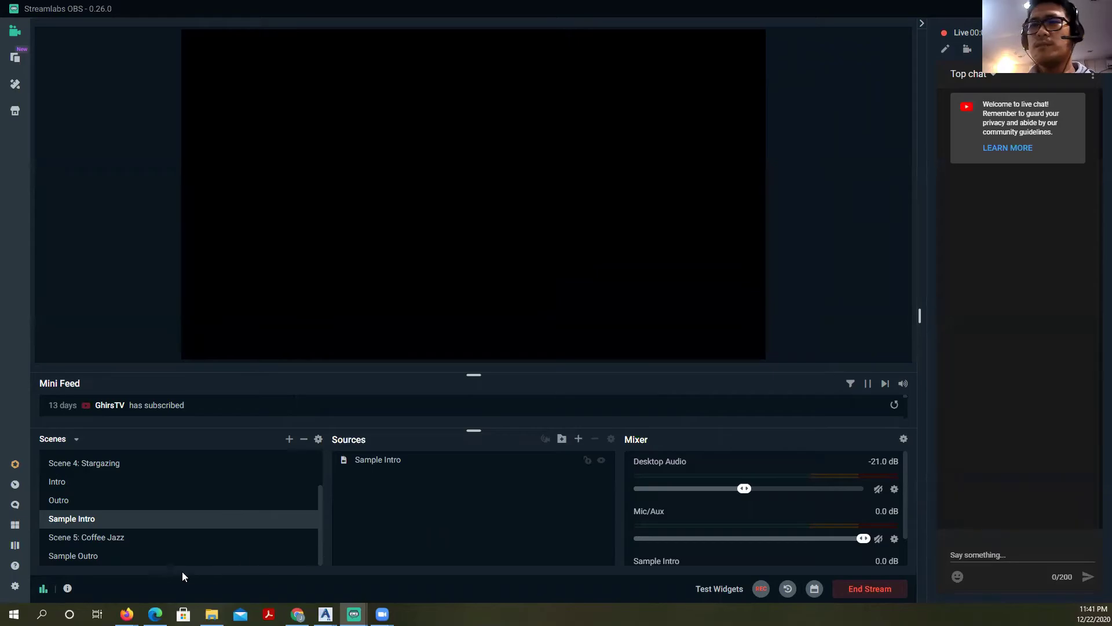
click(94, 544)
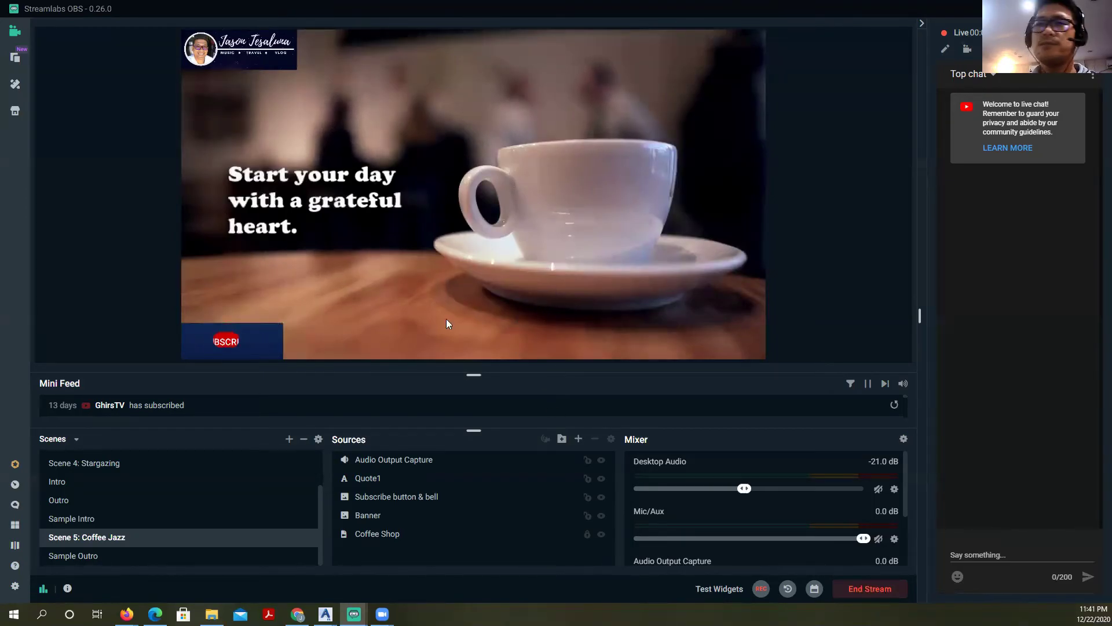
click(87, 558)
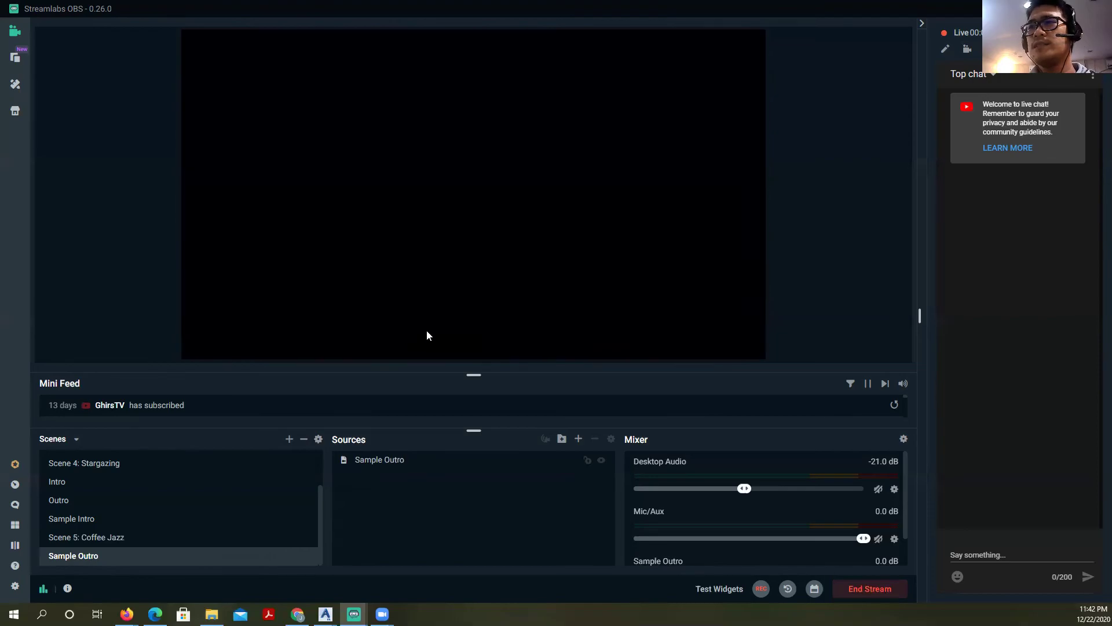
click(868, 591)
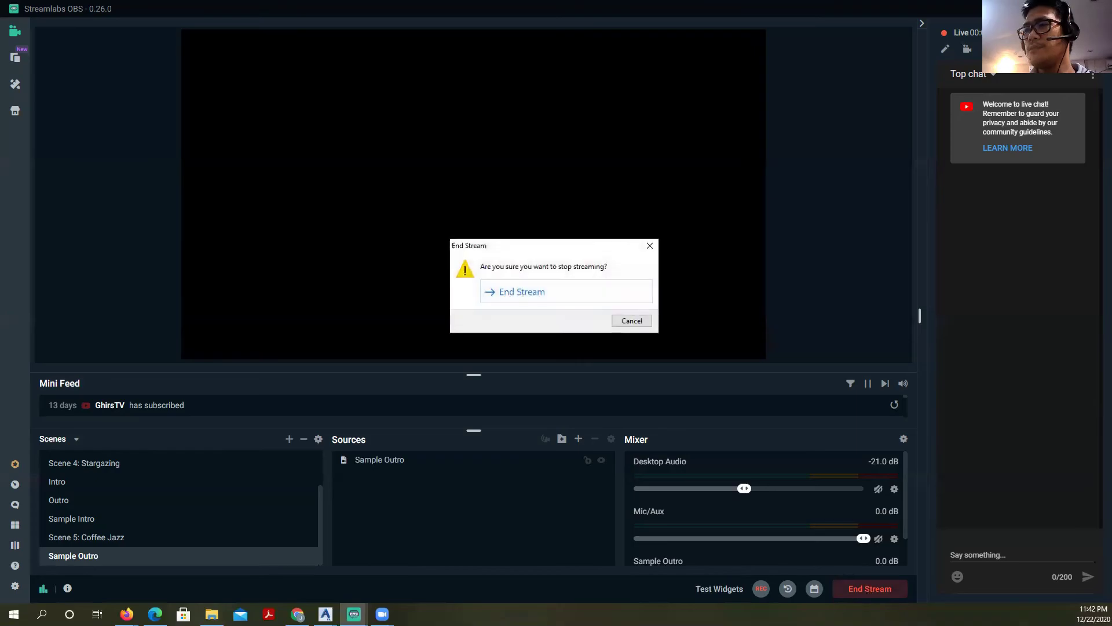
click(536, 299)
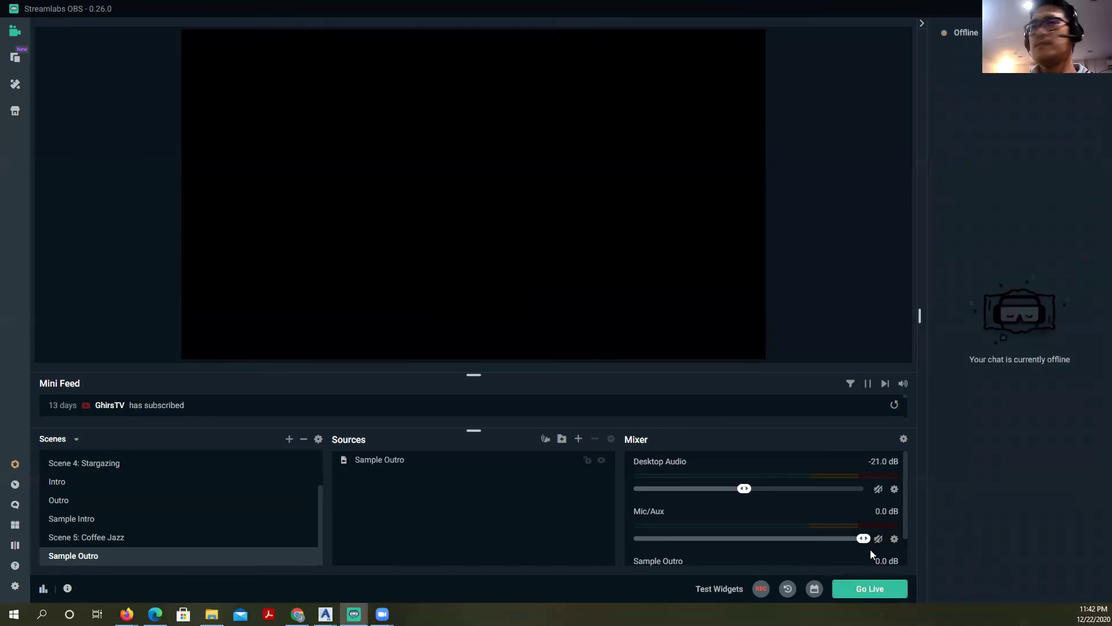